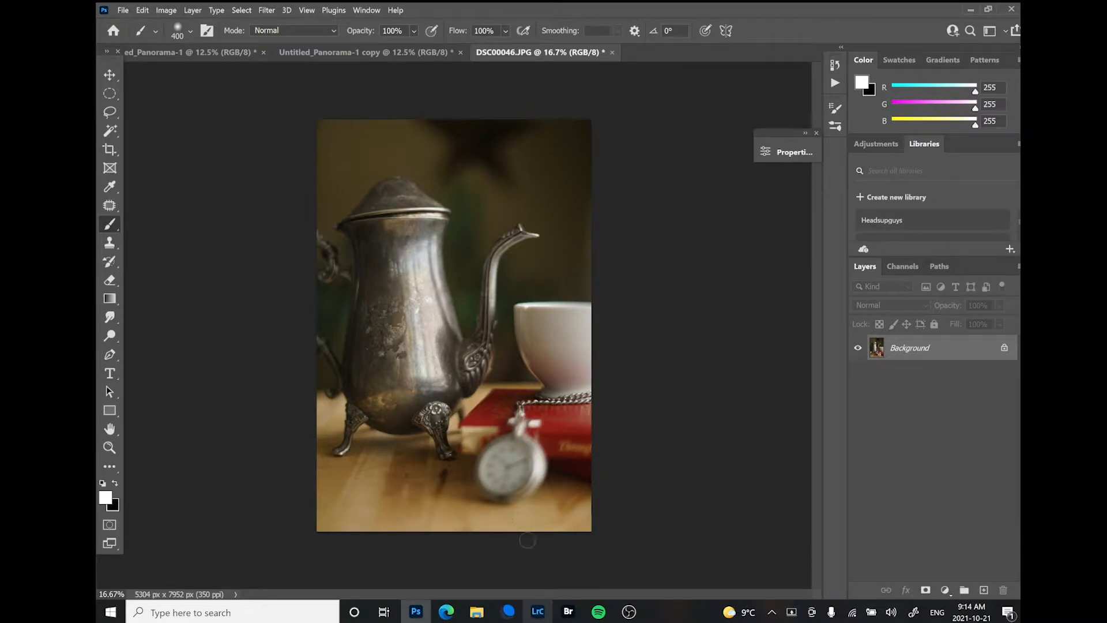
- Switch to Bridge, select all seven photos DSC00046.JPG to DSC00052.JPG and send them to Photoshop's Photomerge
left_click(566, 613)
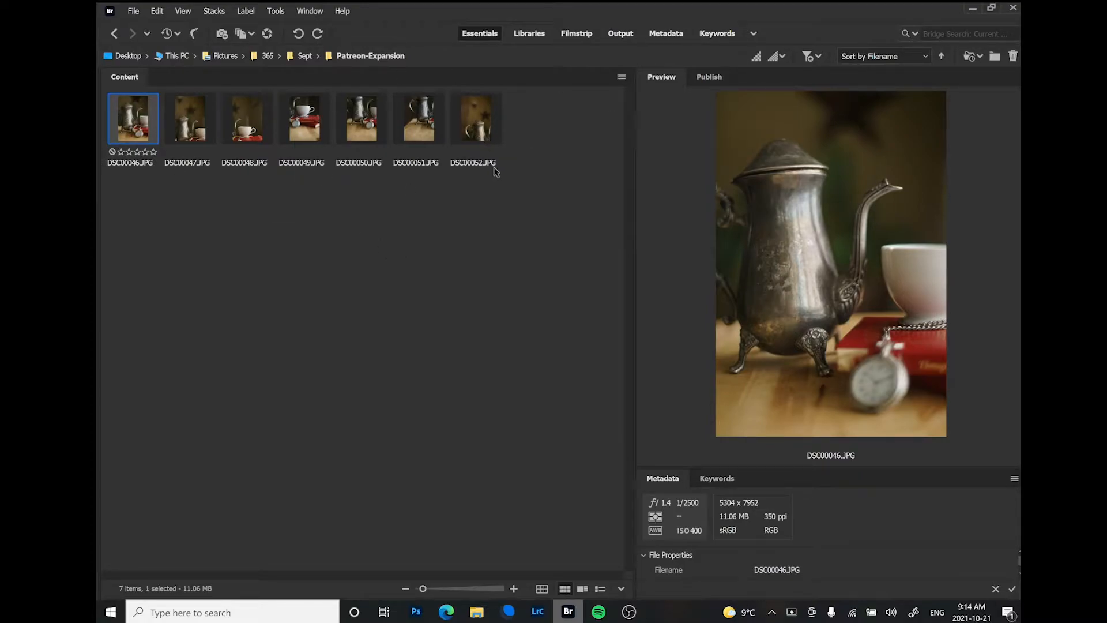
left_click_drag(524, 220, 115, 99)
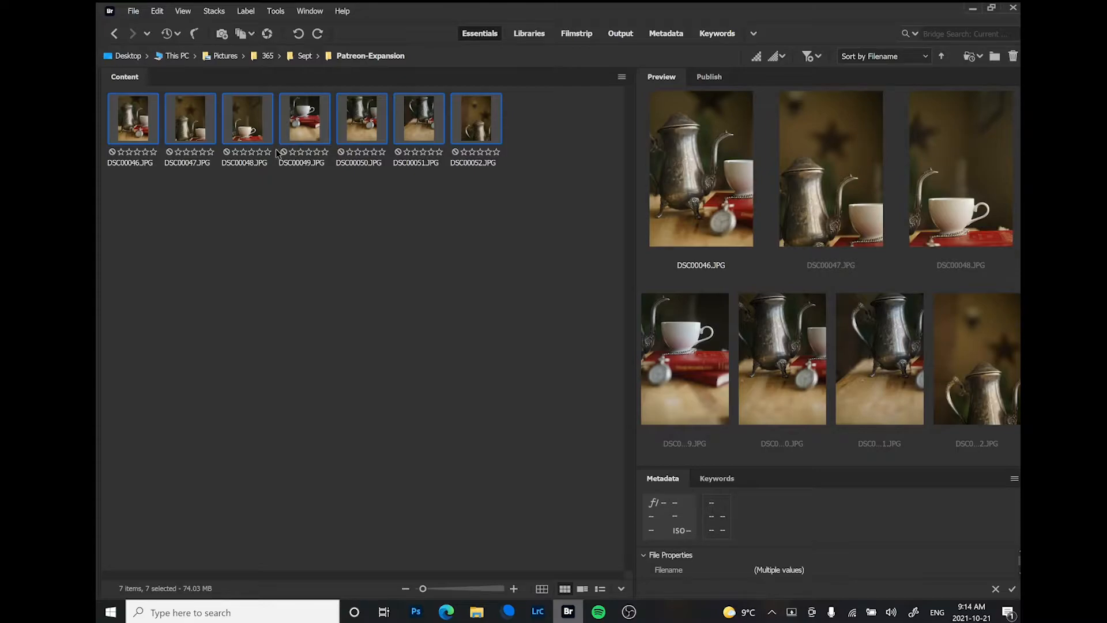
left_click(273, 16)
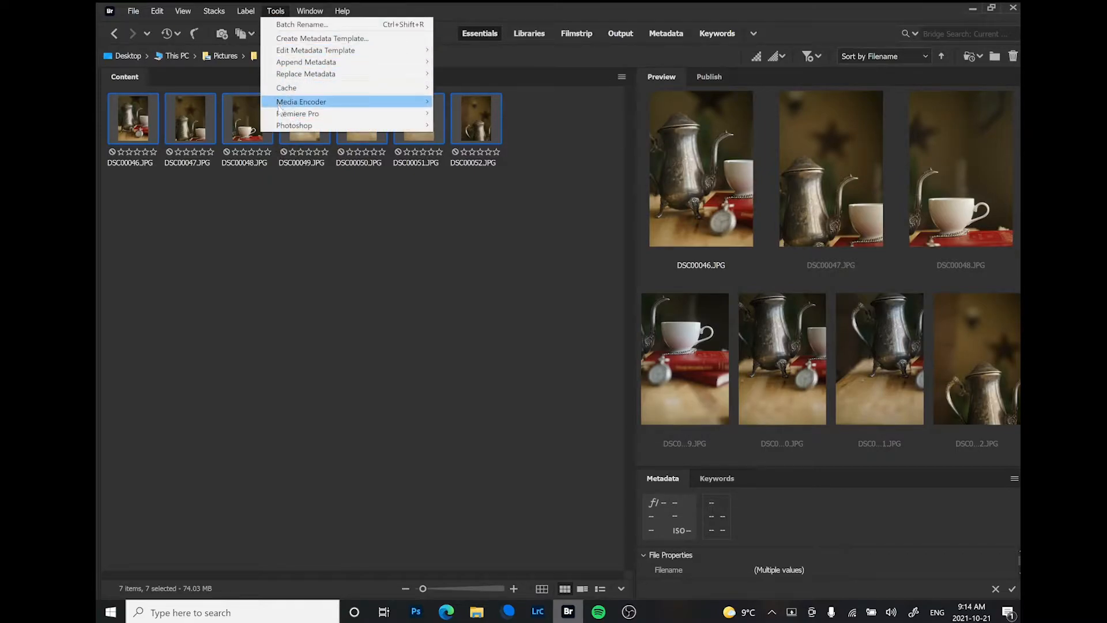
mouse_move(279, 126)
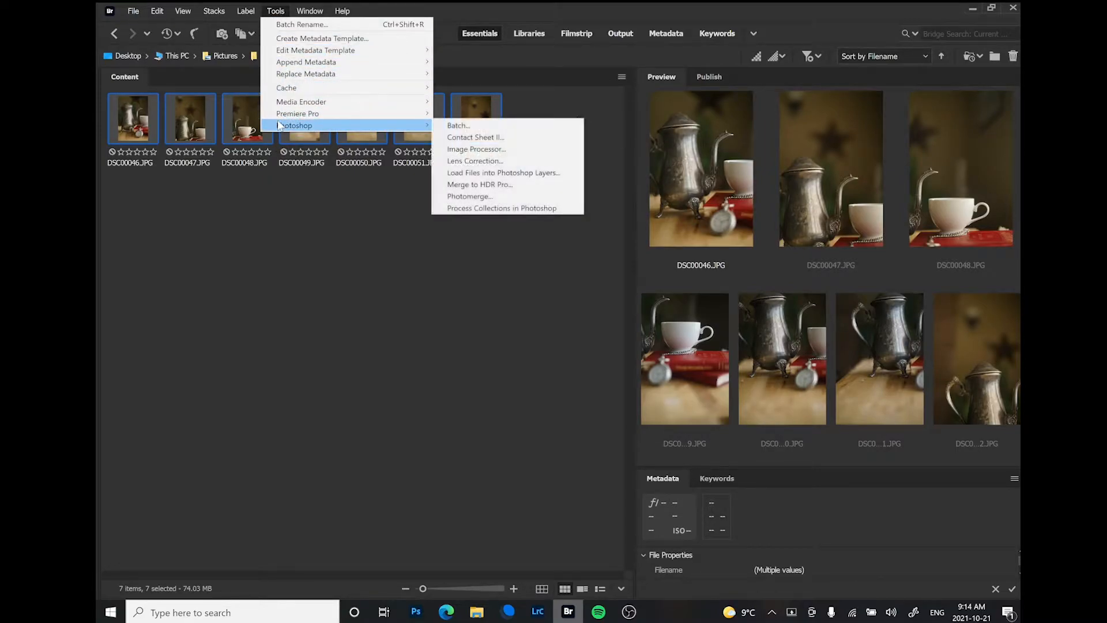
left_click(516, 198)
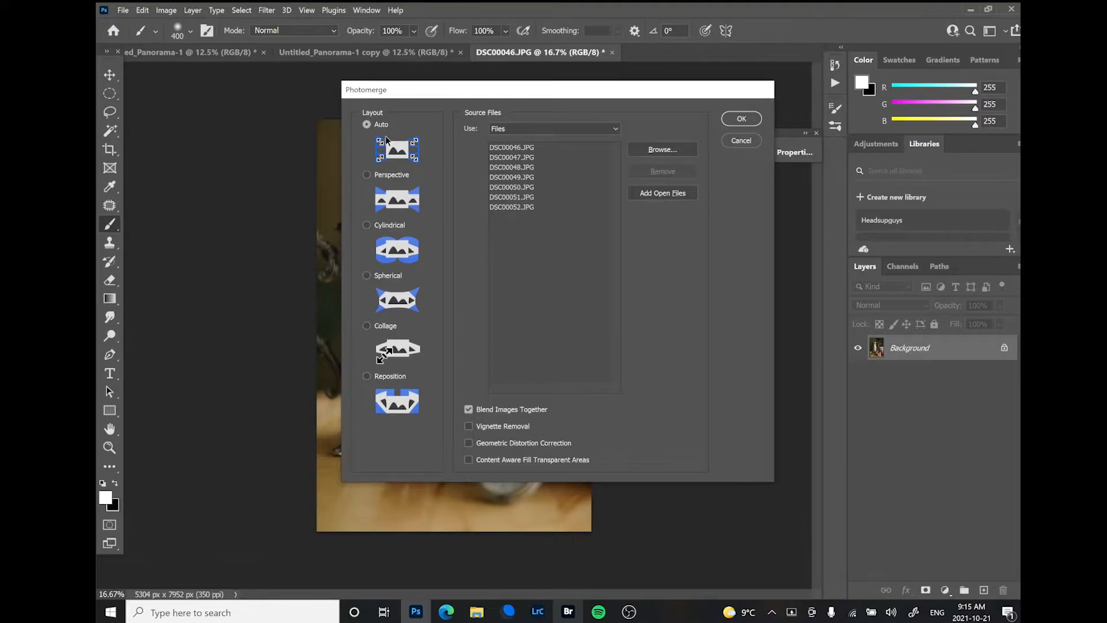
- Set Photomerge to the Collage layout with Content Aware Fill Transparent Areas enabled, and cancel the merge
left_click(381, 328)
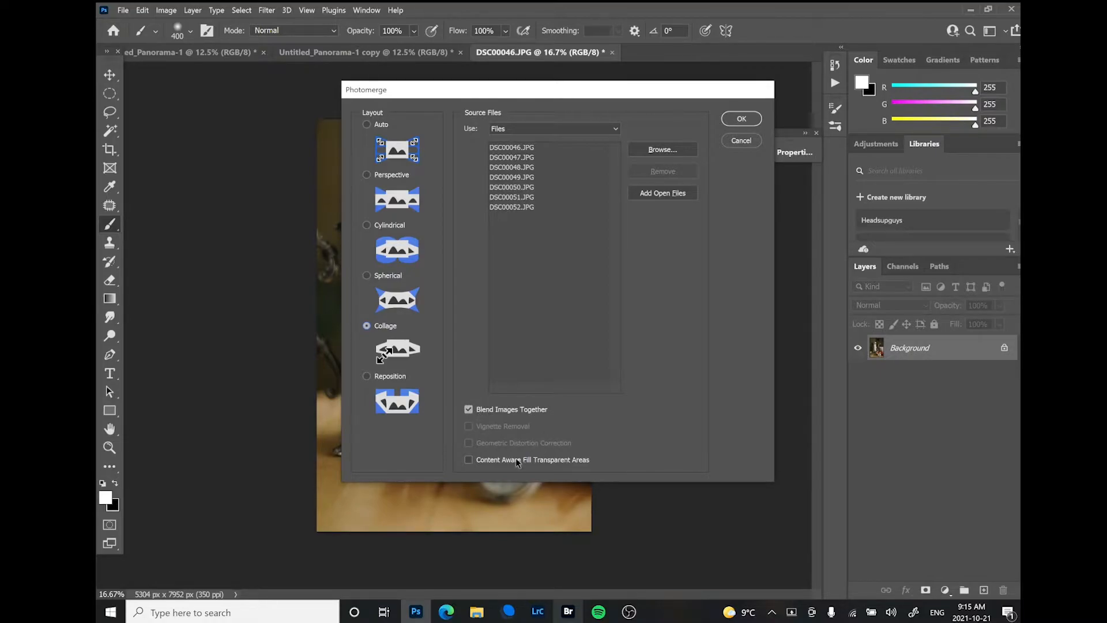
left_click(468, 459)
left_click(741, 142)
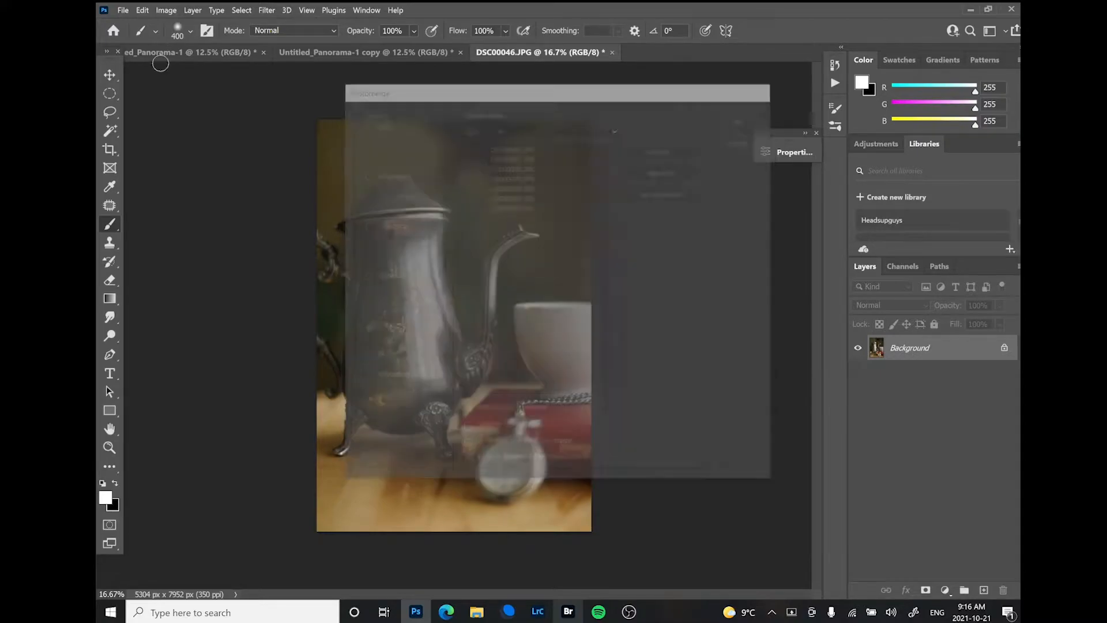
- Compare the merged Untitled_Panorama-1 document with DSC00046.JPG and check the panorama's pixel dimensions in Image Size
left_click(164, 52)
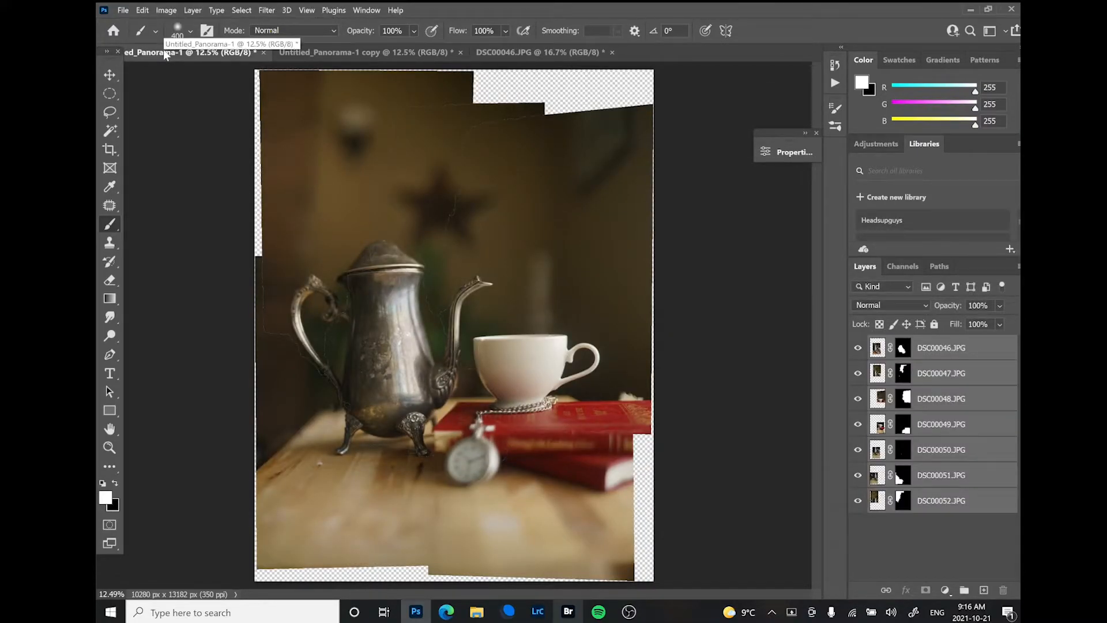
left_click(484, 52)
left_click(161, 51)
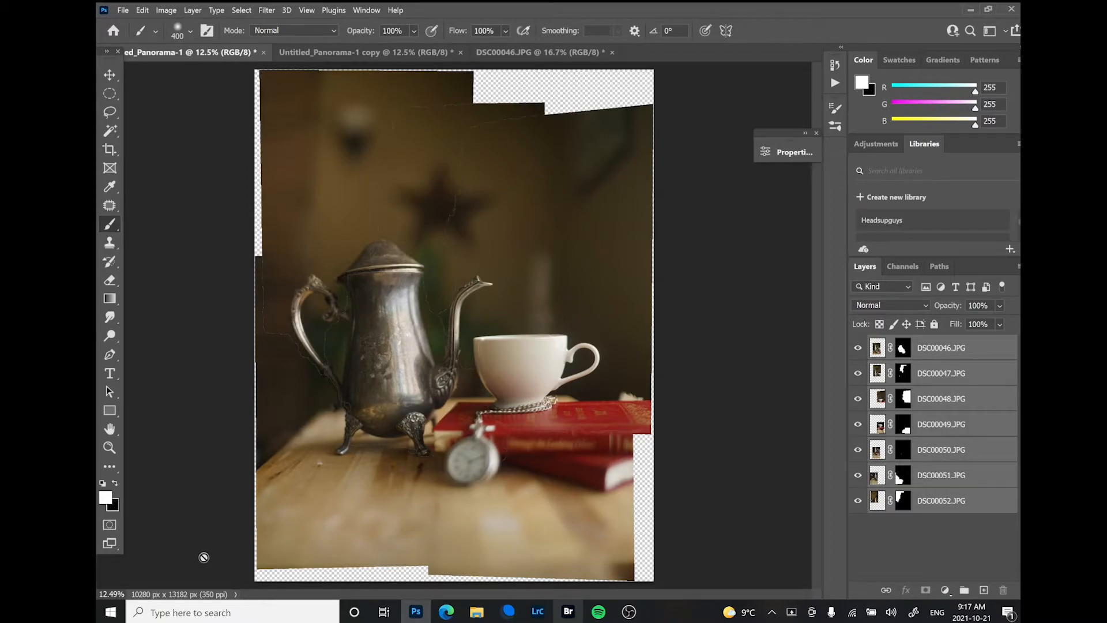
left_click(166, 12)
left_click(172, 92)
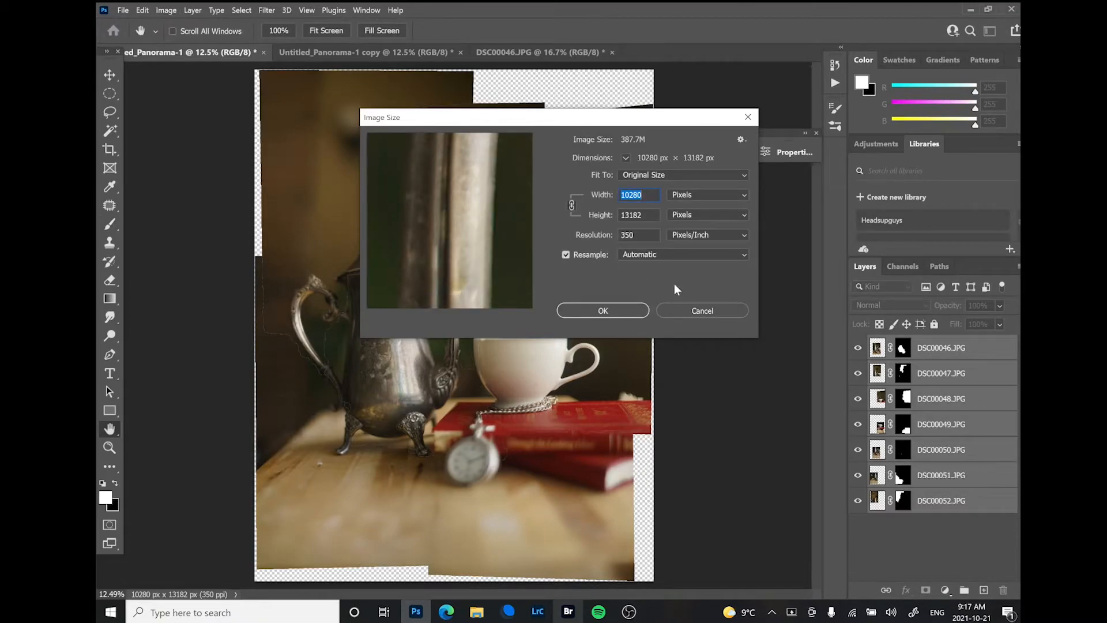
left_click(696, 302)
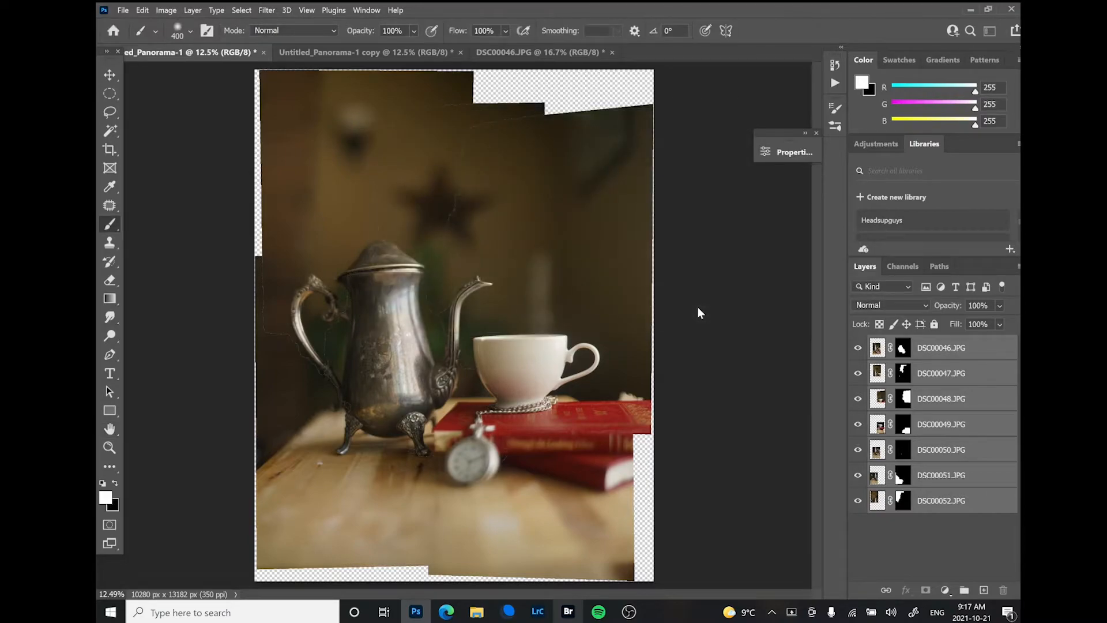
left_click(697, 306)
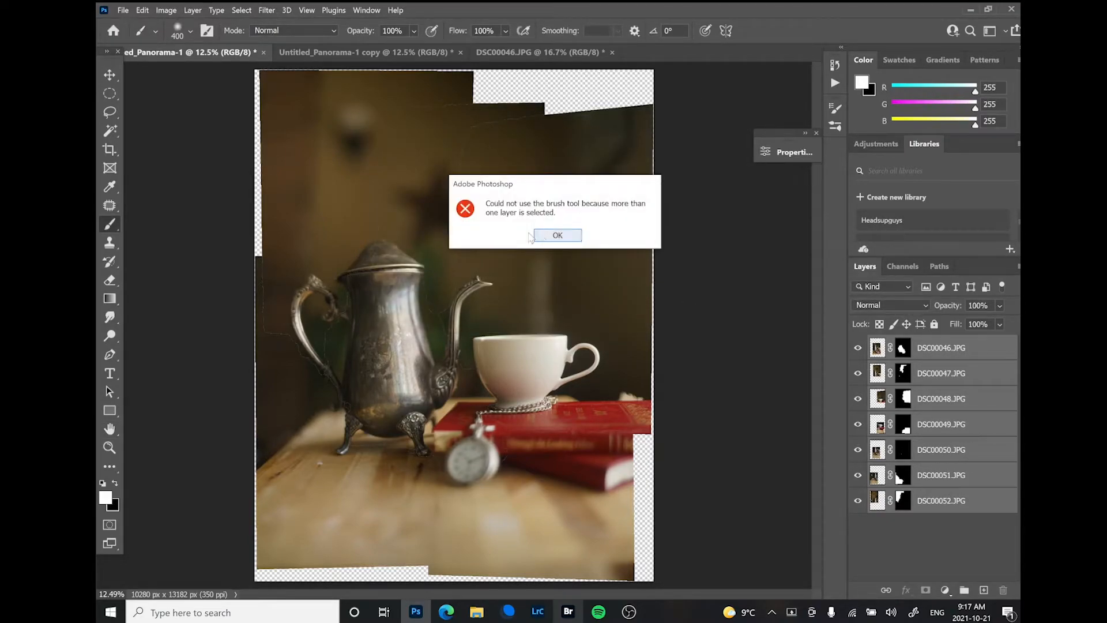
left_click(548, 237)
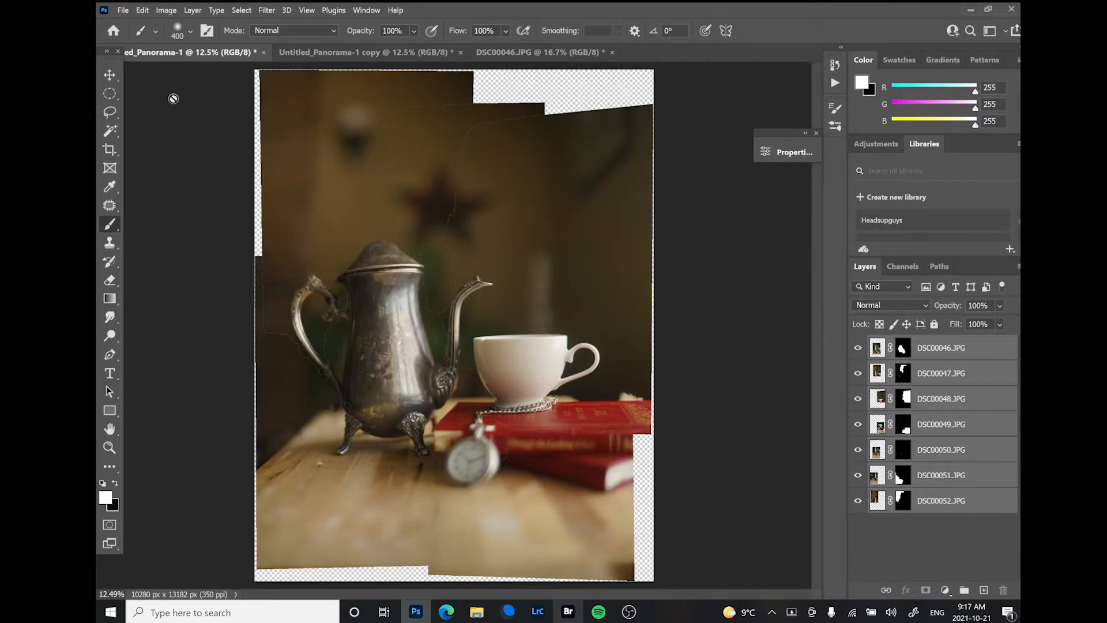
- Load the seven photos DSC00046 to DSC00052 into Photomerge from within Photoshop, choose the Collage layout, and cancel the merge
left_click(124, 10)
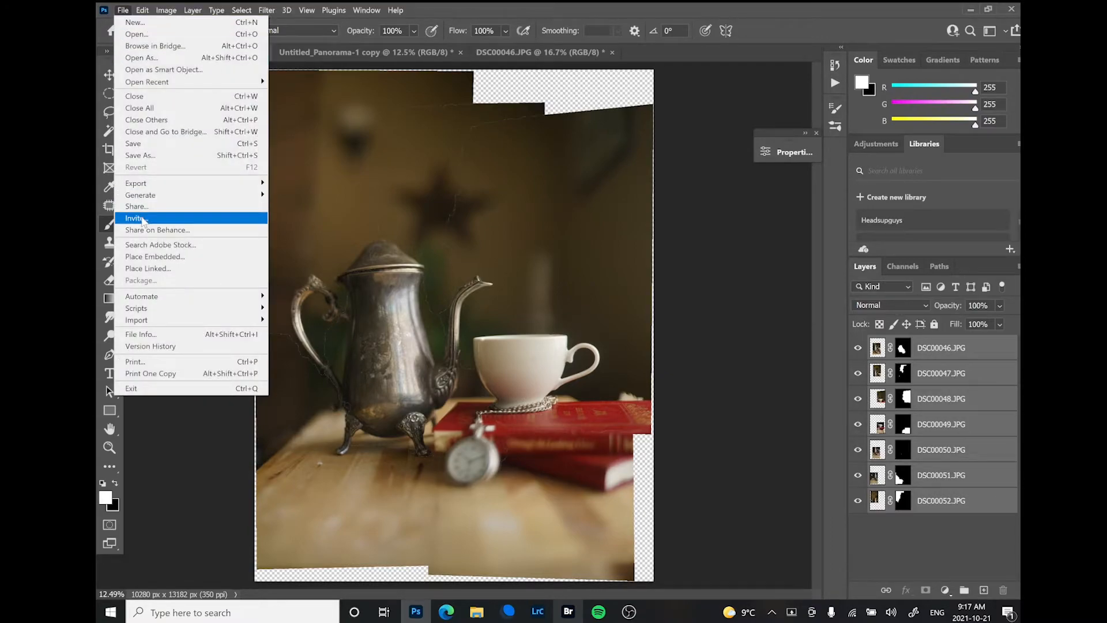
mouse_move(151, 297)
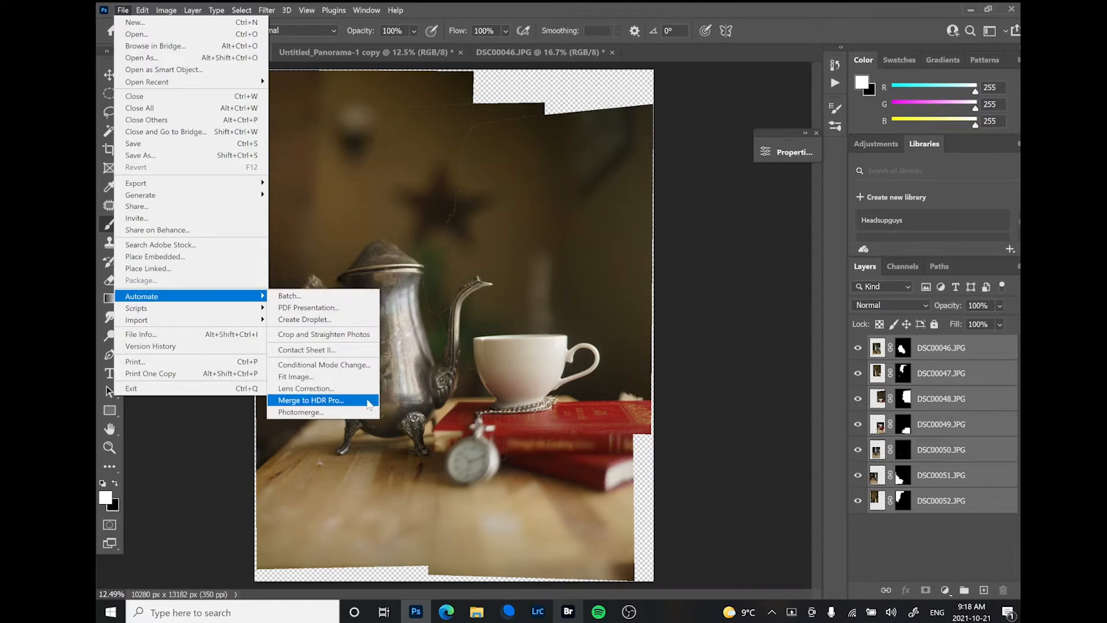
left_click(352, 412)
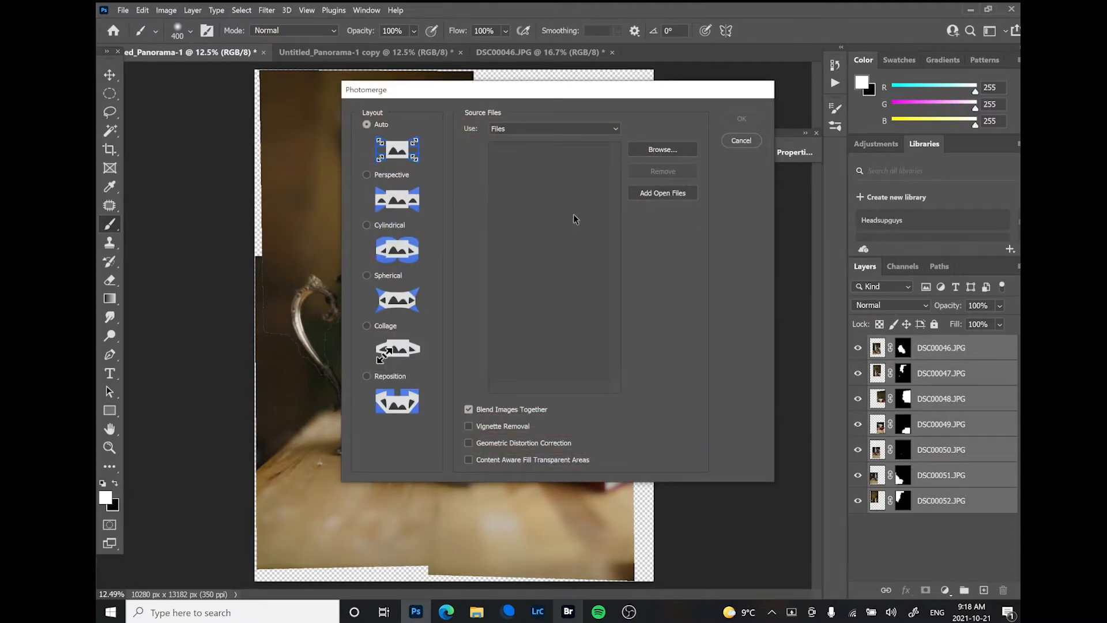
left_click(663, 149)
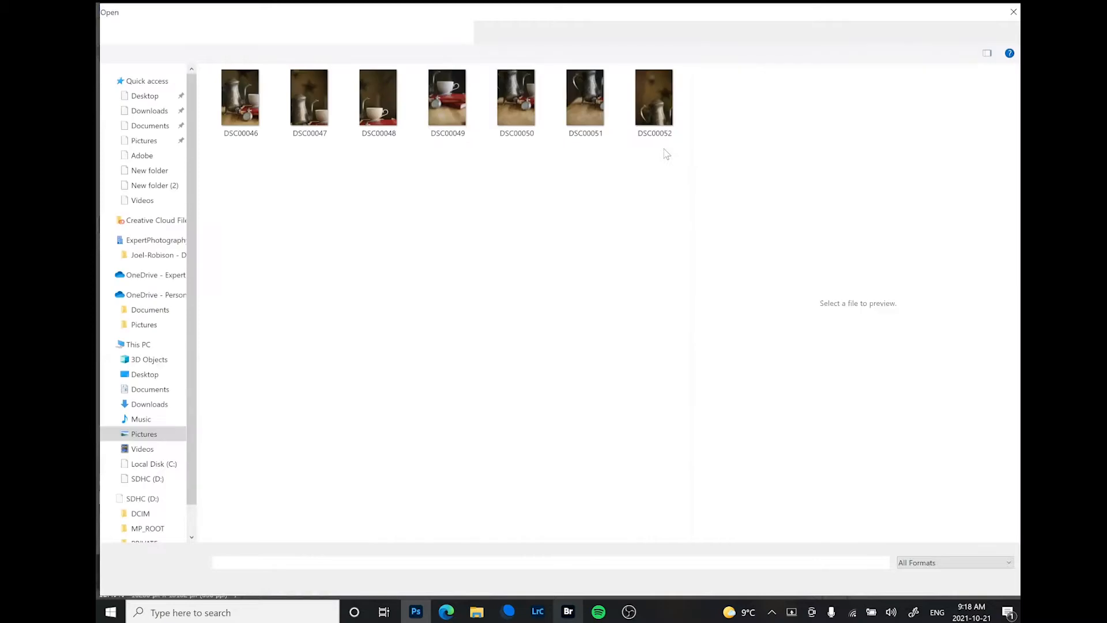
left_click_drag(668, 209, 191, 98)
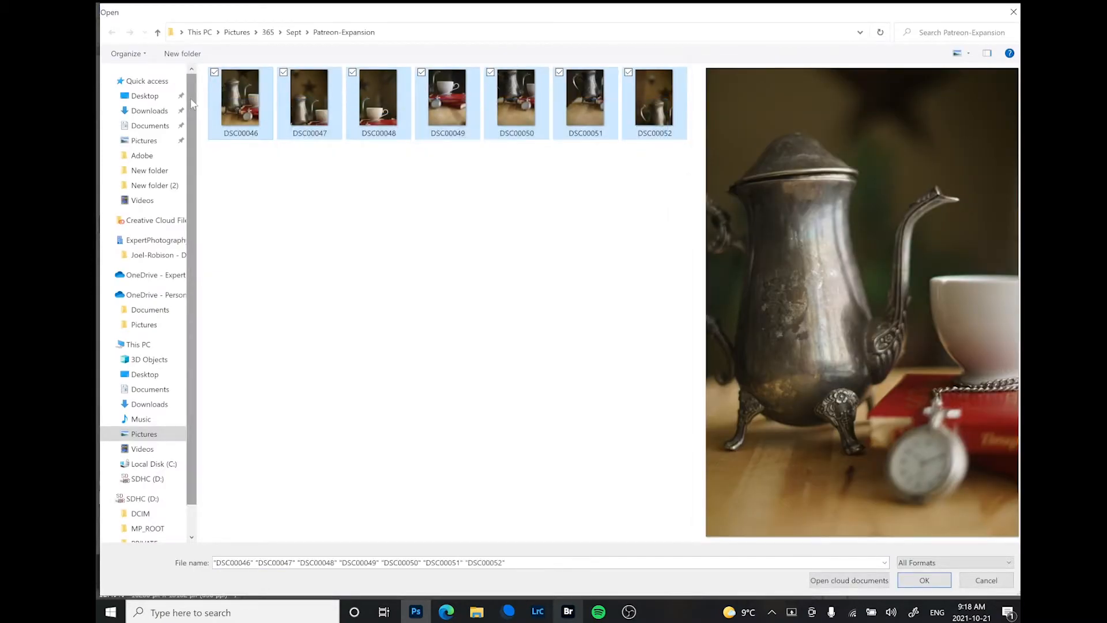
key("Return")
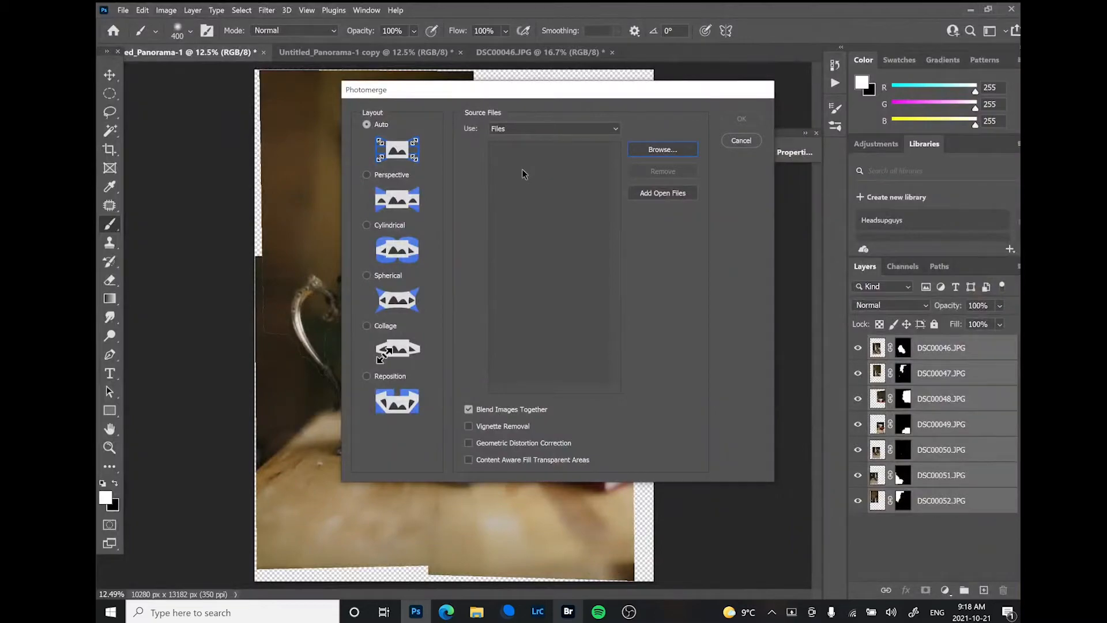
left_click(367, 325)
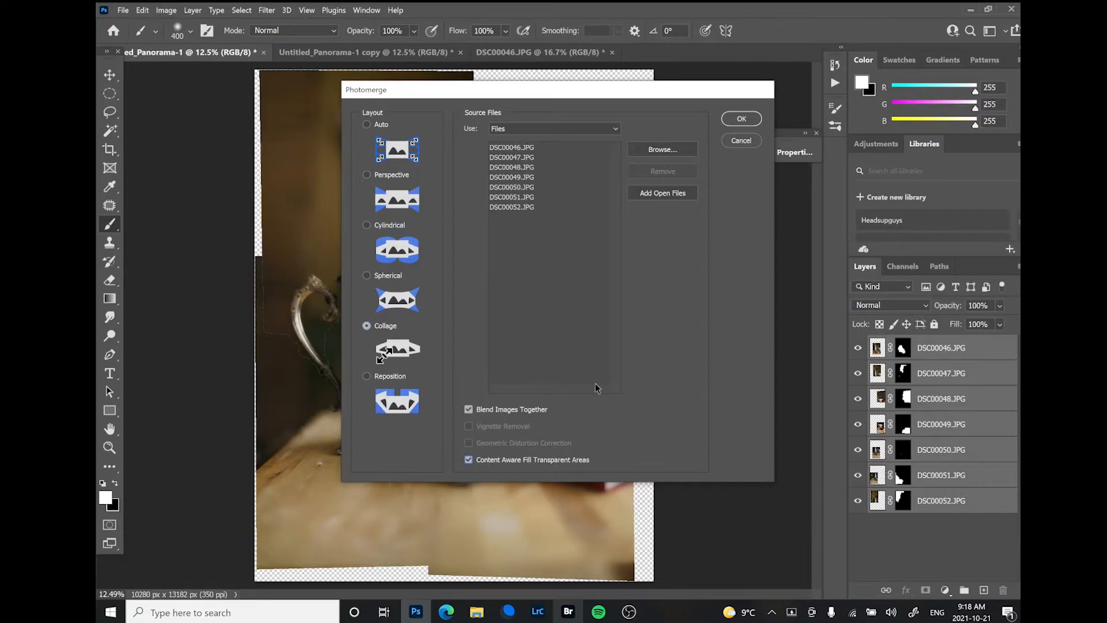
left_click(743, 142)
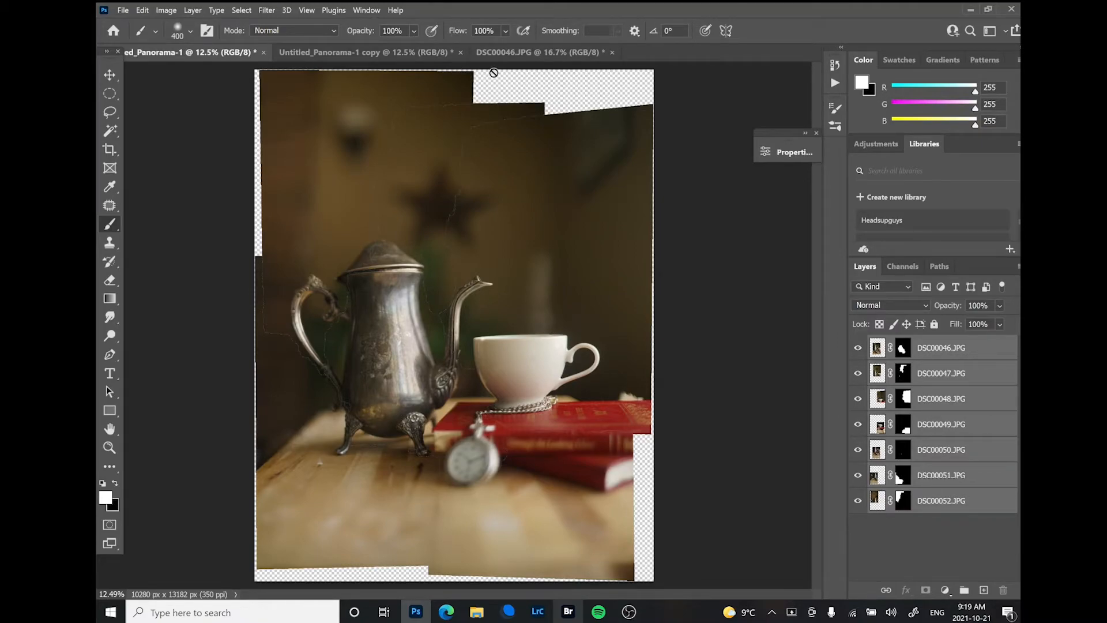
- Show the DSC00046.JPG document, switch to Bridge and preview DSC00046.JPG full screen
left_click(500, 53)
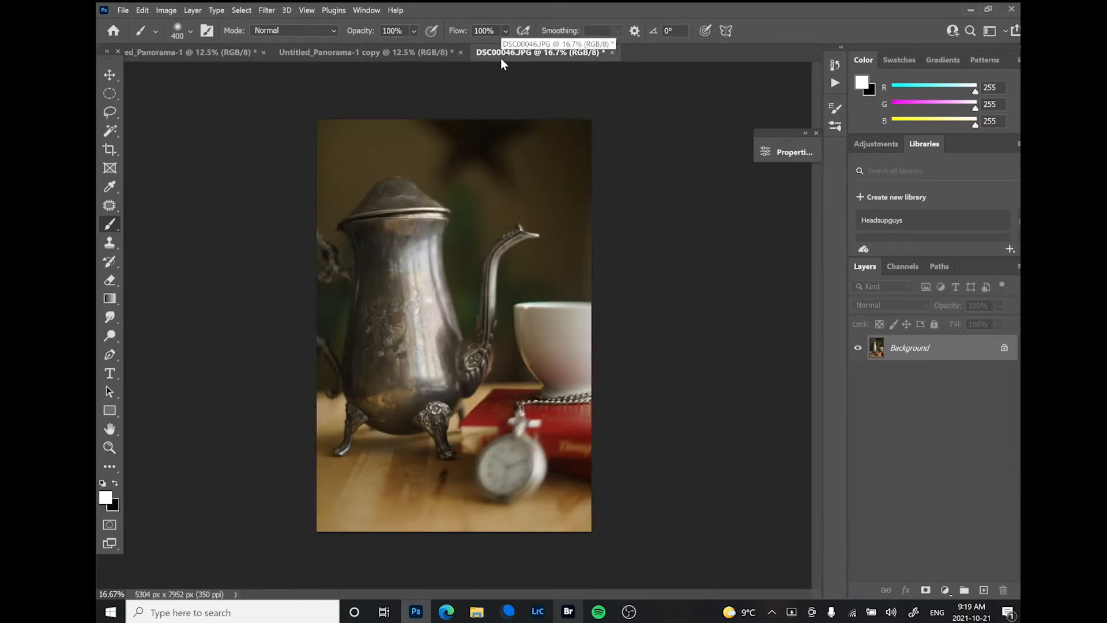
left_click(568, 612)
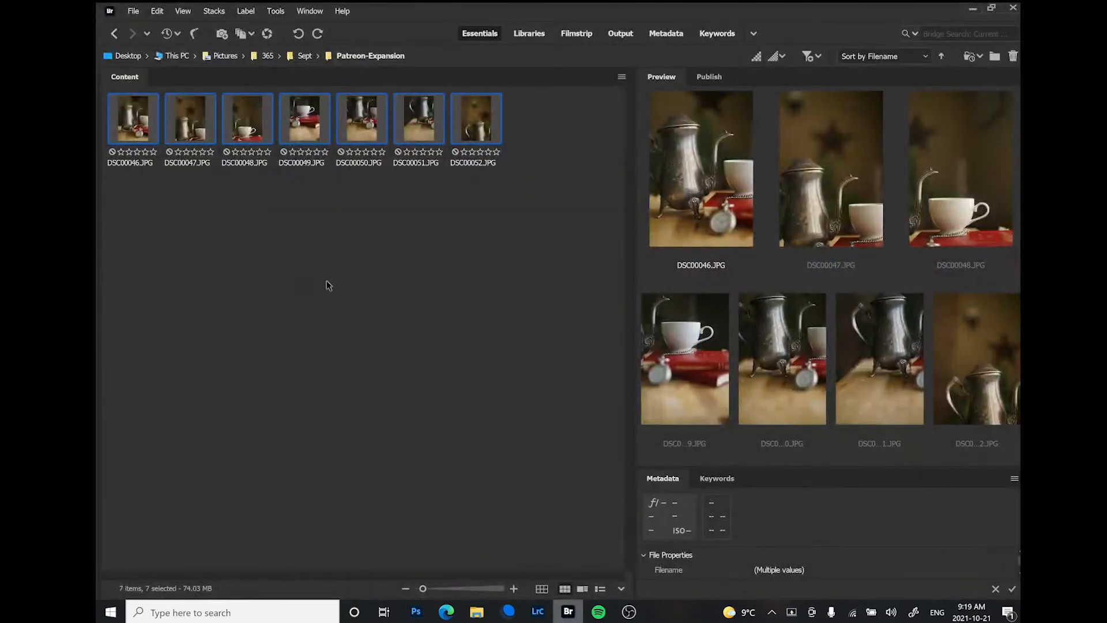
left_click(134, 124)
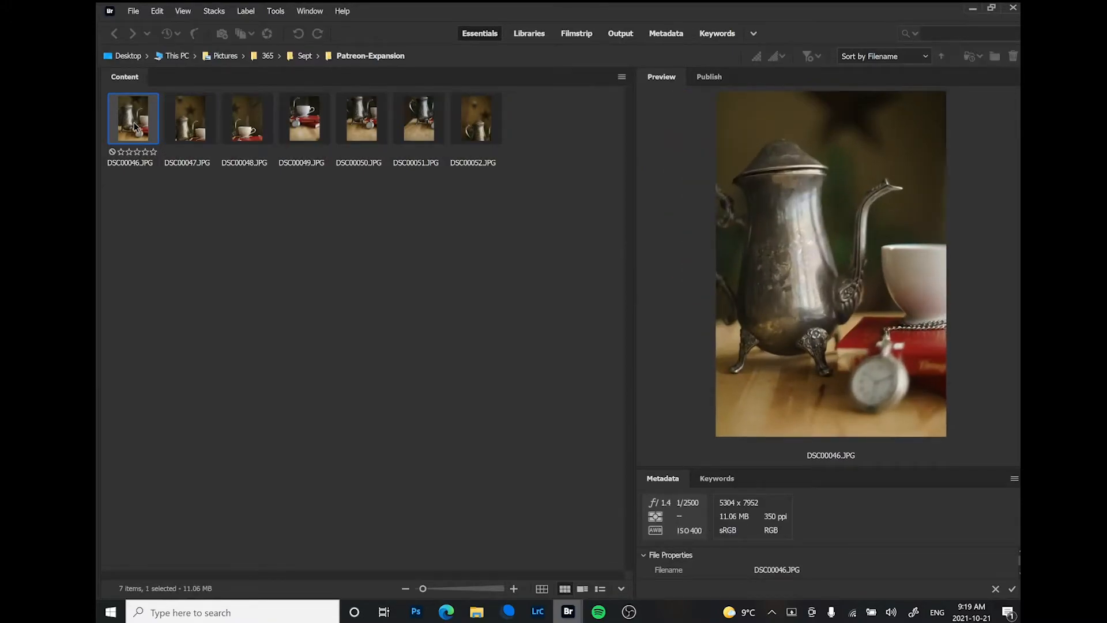
key("space")
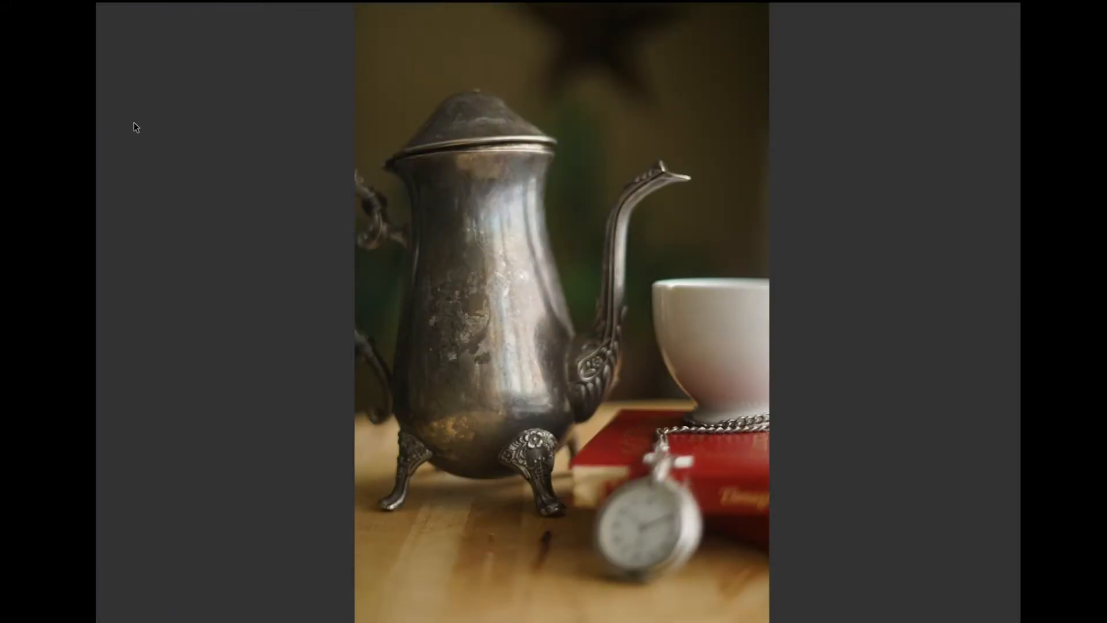
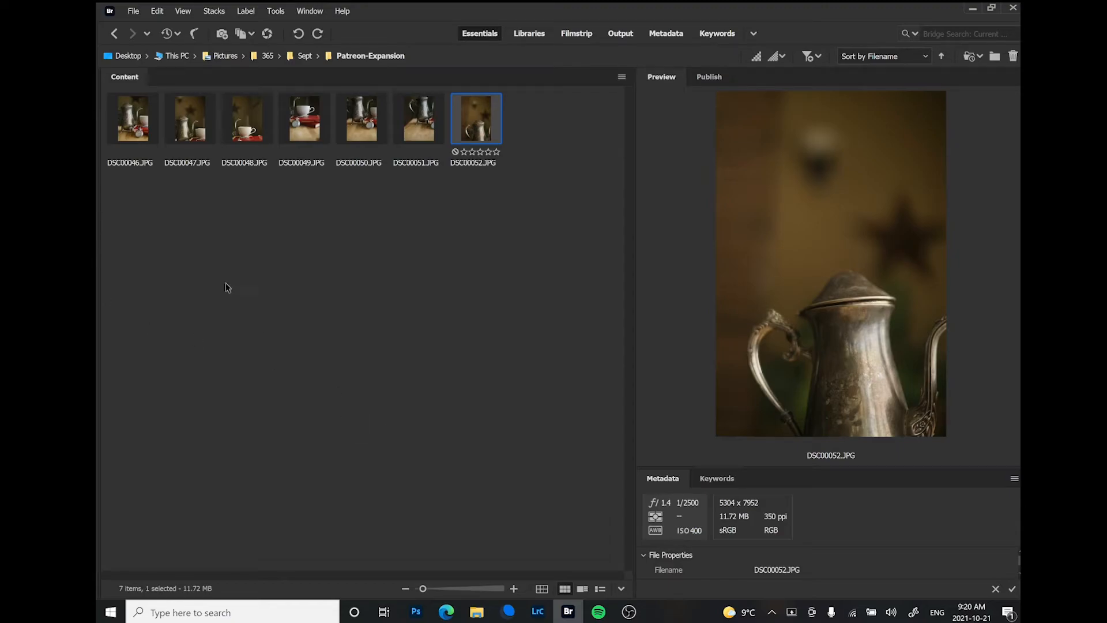
- Switch back to Photoshop, inspect the Canvas Size settings and width units for DSC00046.JPG, and cancel without resizing
left_click(415, 611)
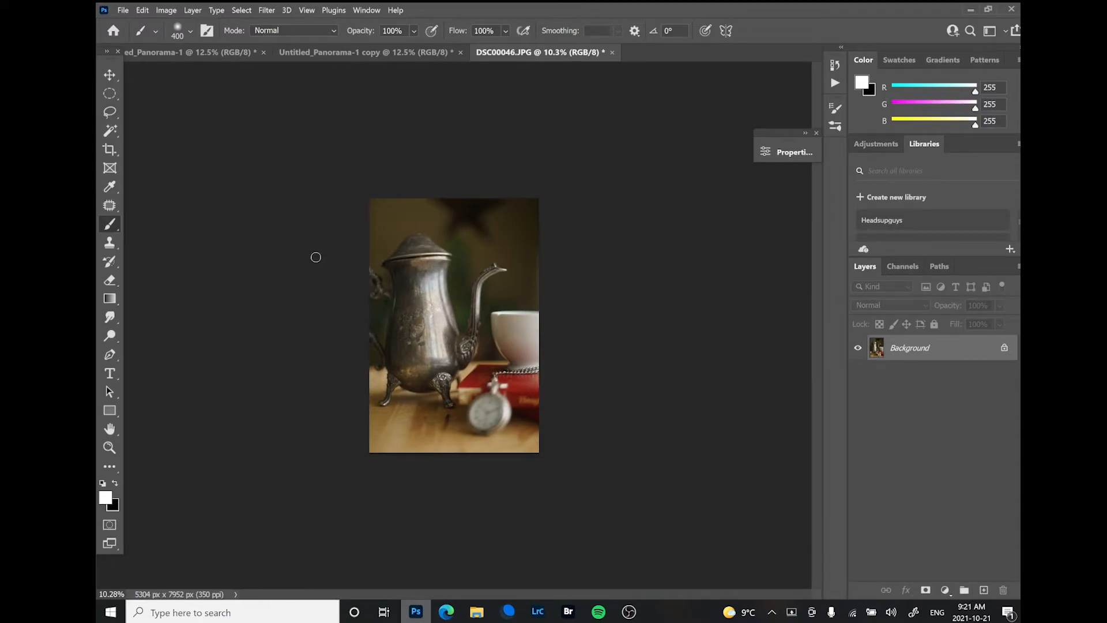
left_click(167, 11)
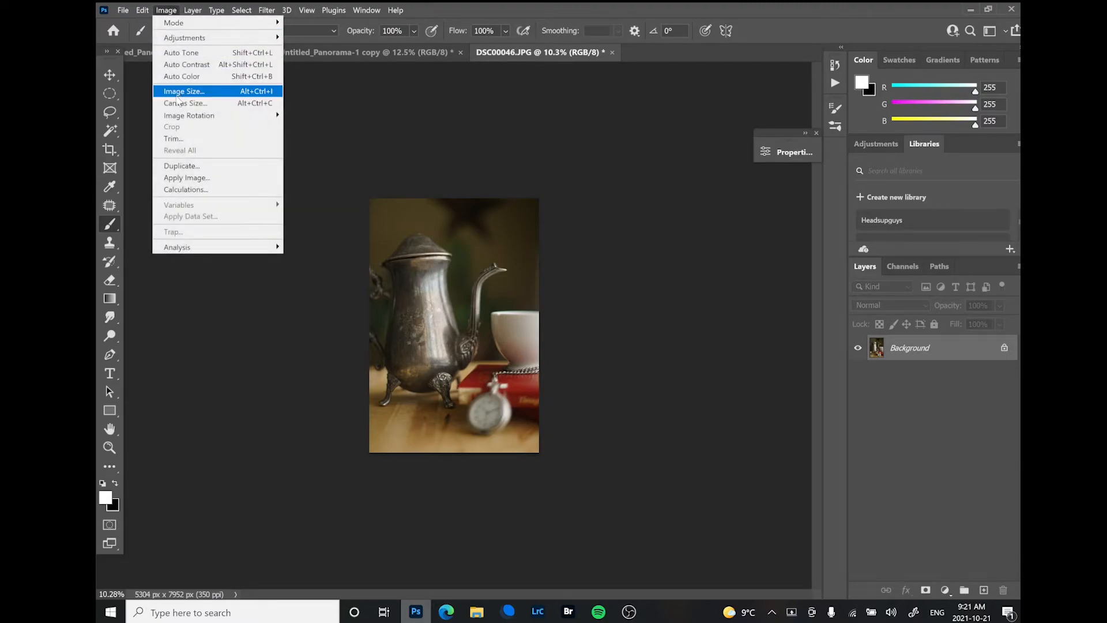
left_click(175, 103)
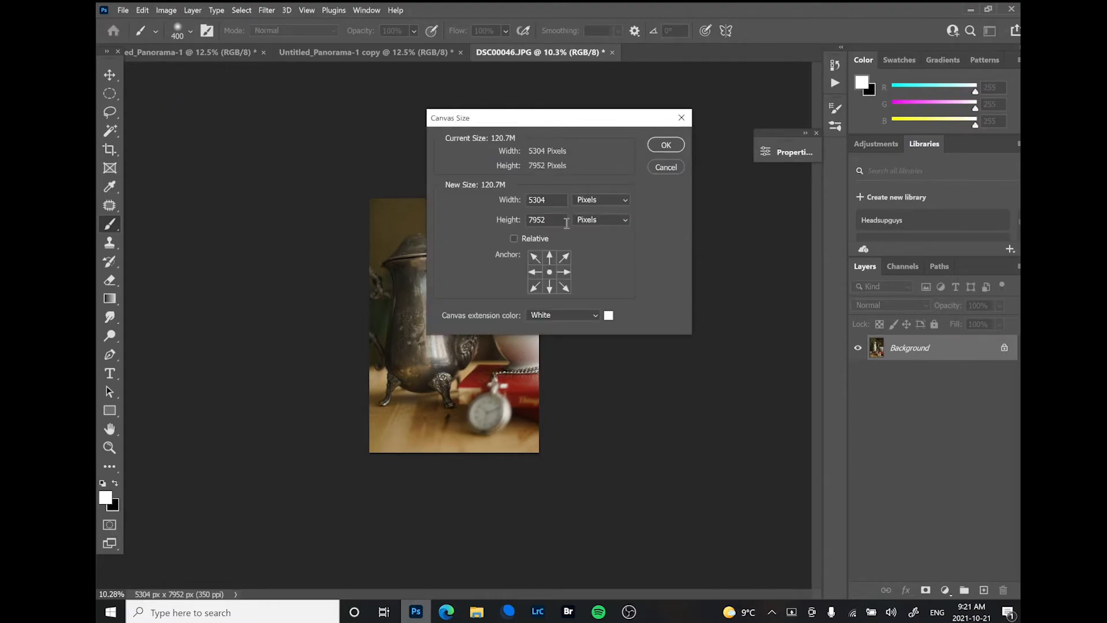
left_click(590, 202)
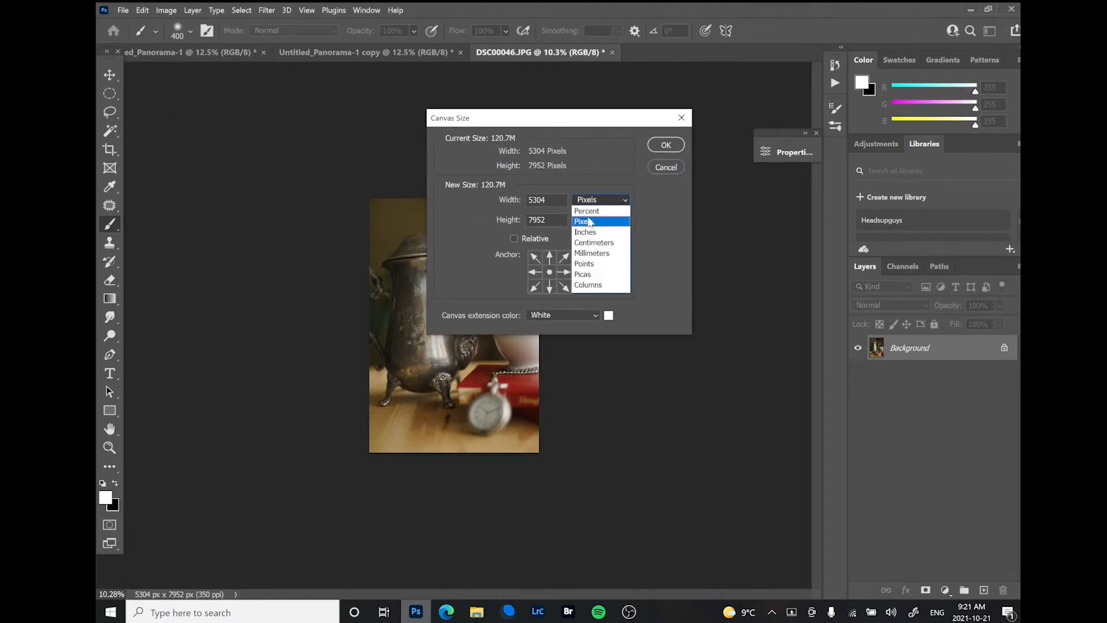
left_click(664, 165)
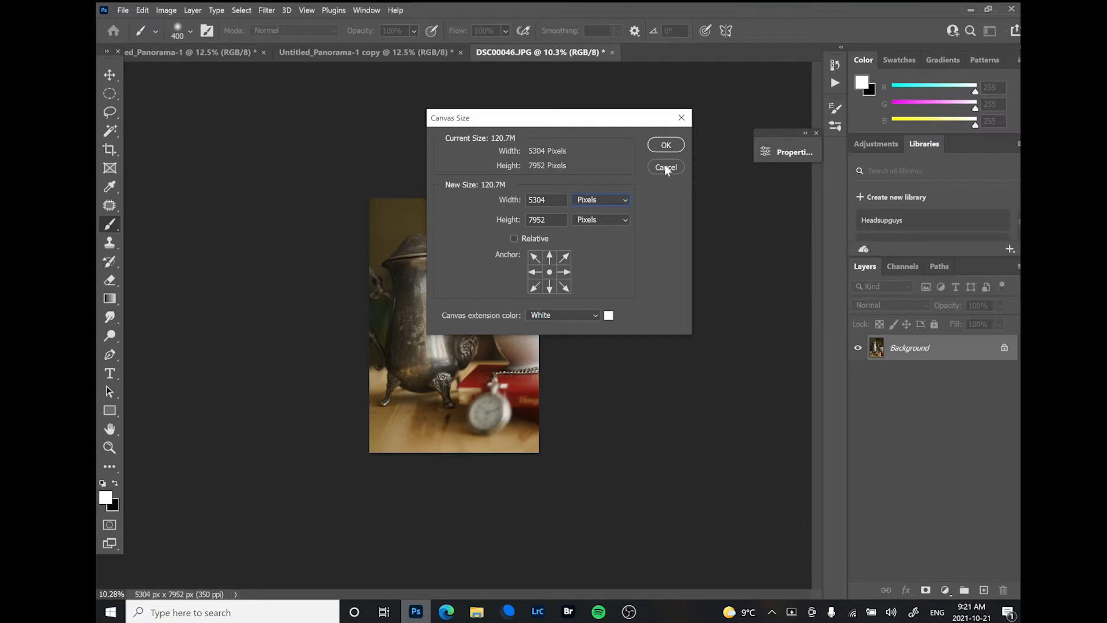
left_click(665, 167)
- Expand the DSC00046.JPG canvas beyond all sides of the photo with a 4:5 crop, to about 12832 x 16040 px
key("c")
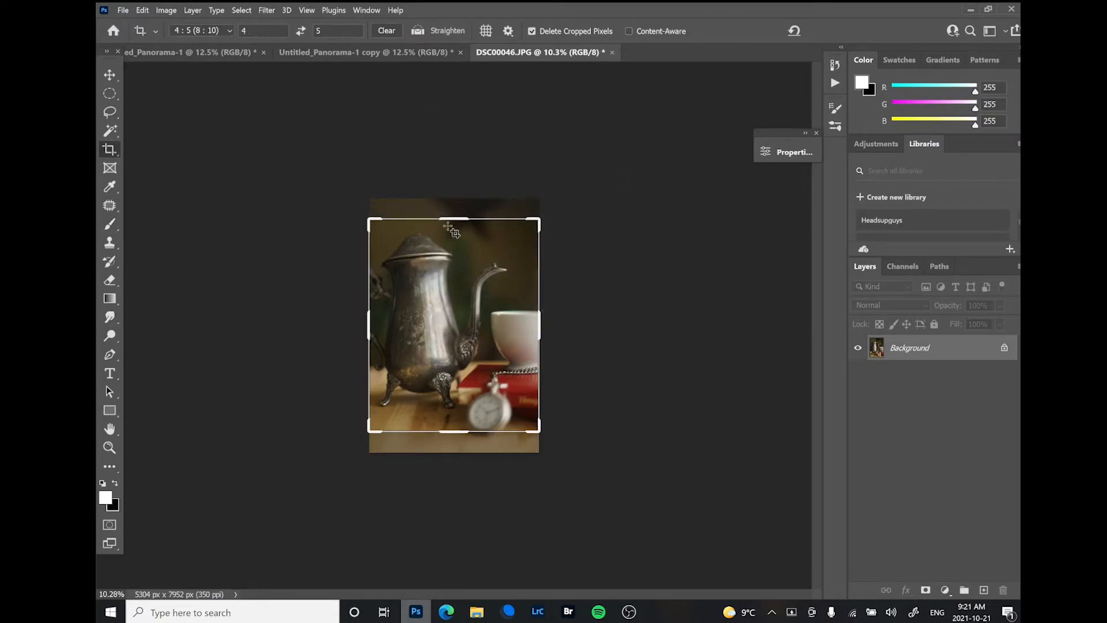
left_click_drag(452, 218, 445, 135)
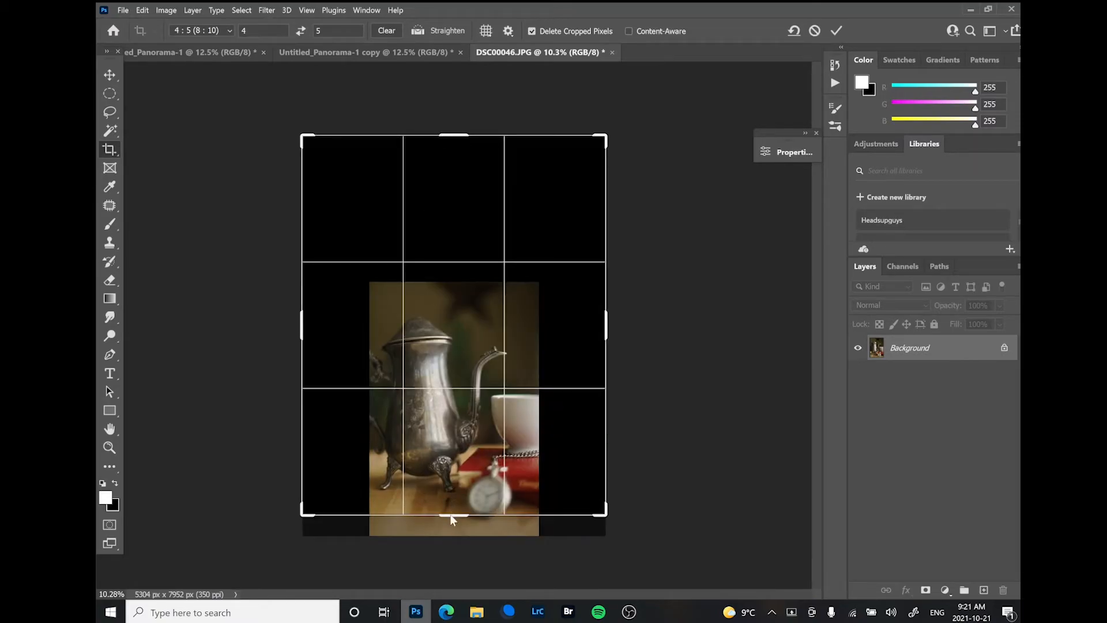
left_click_drag(450, 517, 455, 585)
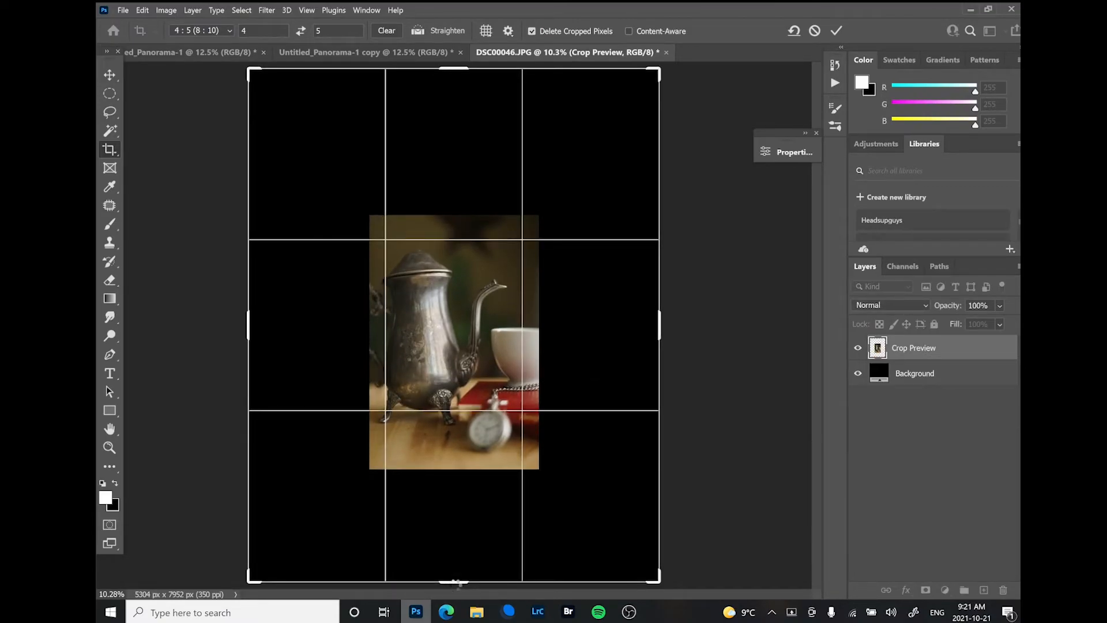
left_click(455, 584)
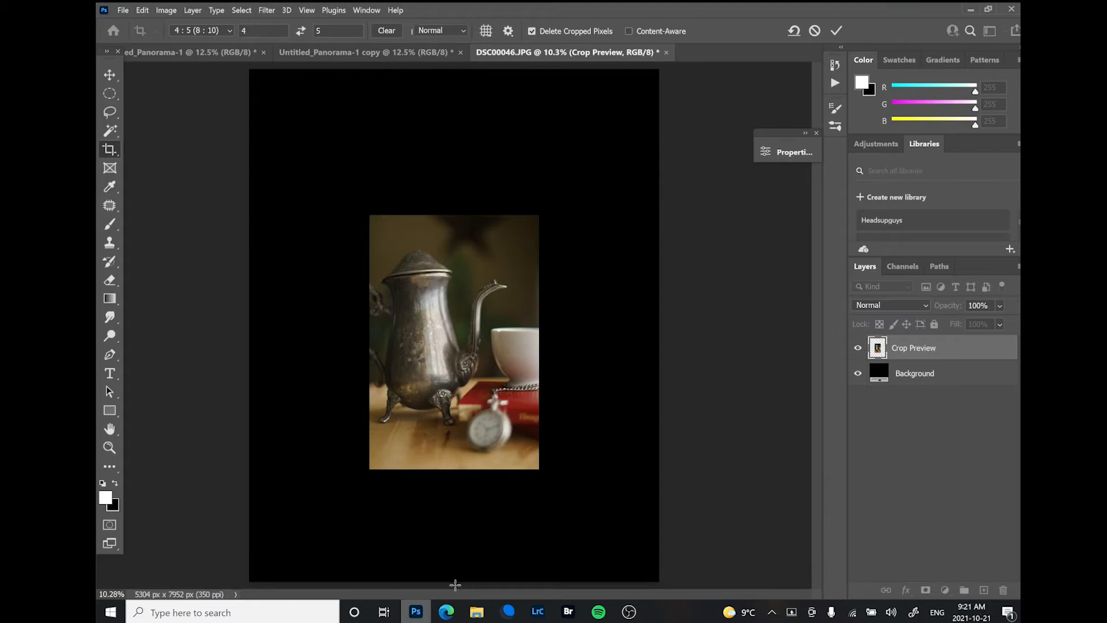
key("m")
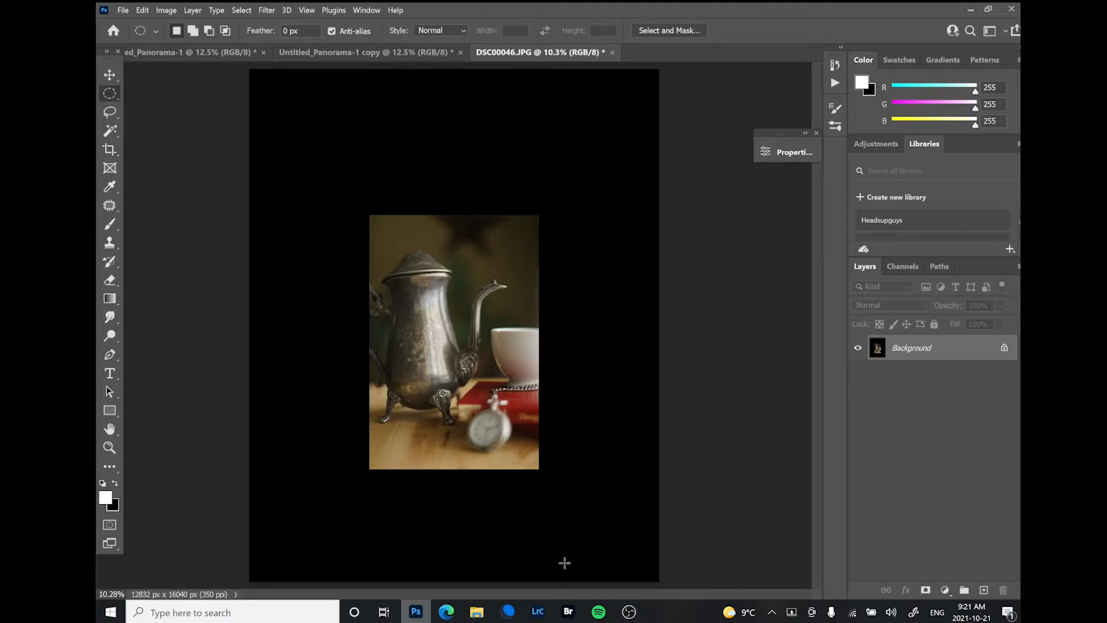
- Switch to Bridge and open DSC00047.JPG in Photoshop
left_click(567, 611)
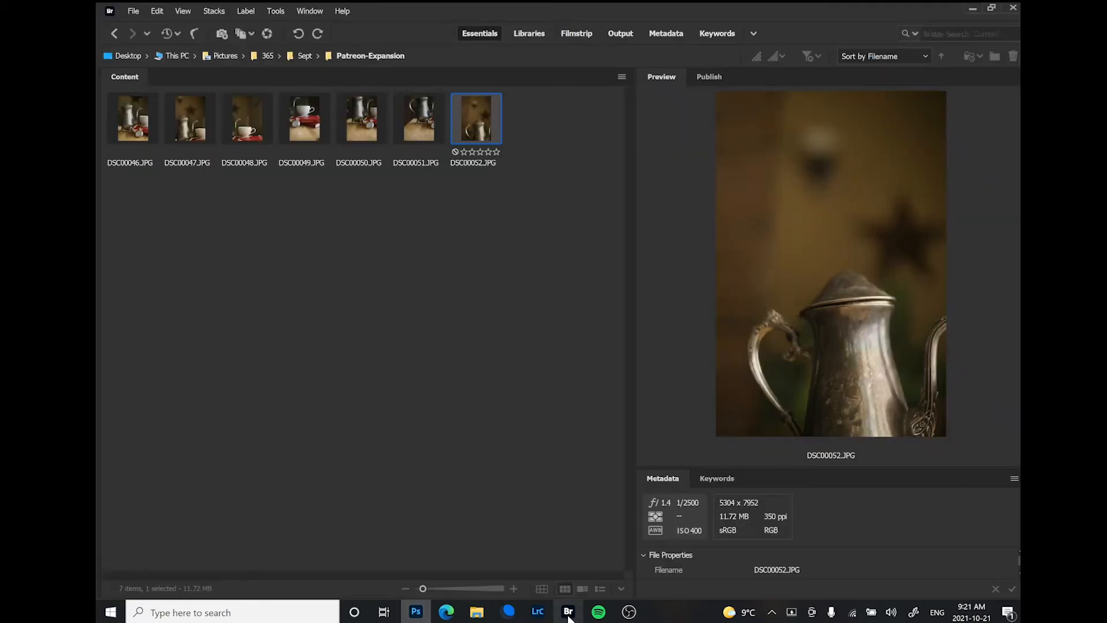
left_click(193, 119)
double_click(192, 118)
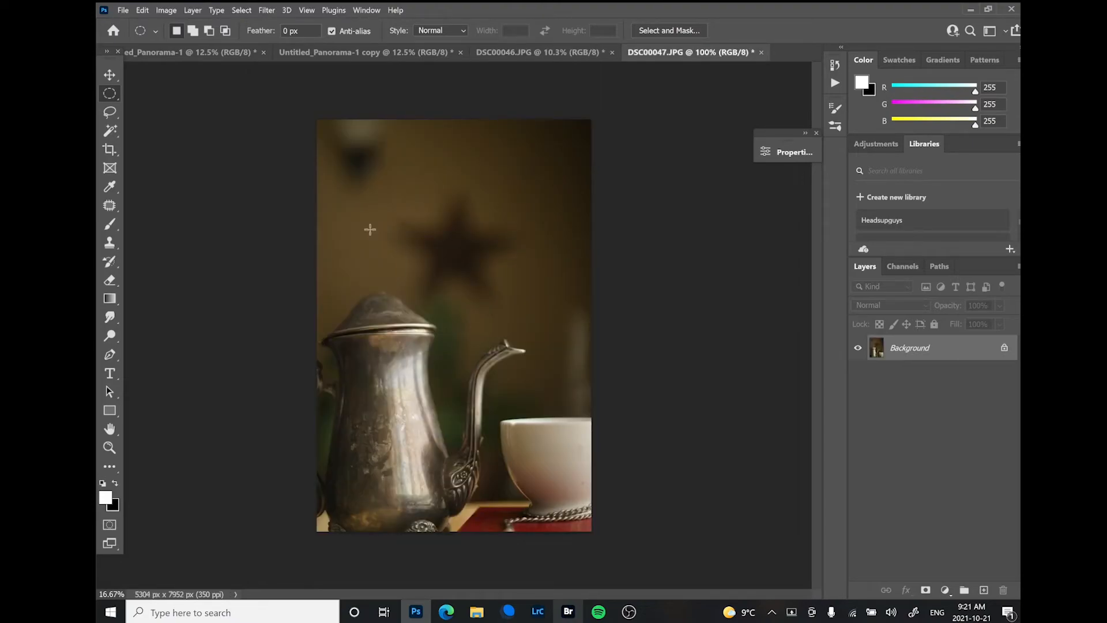
- Duplicate the Background layer of DSC00047.JPG into the DSC00046.JPG document as Background copy
key("ctrl+a")
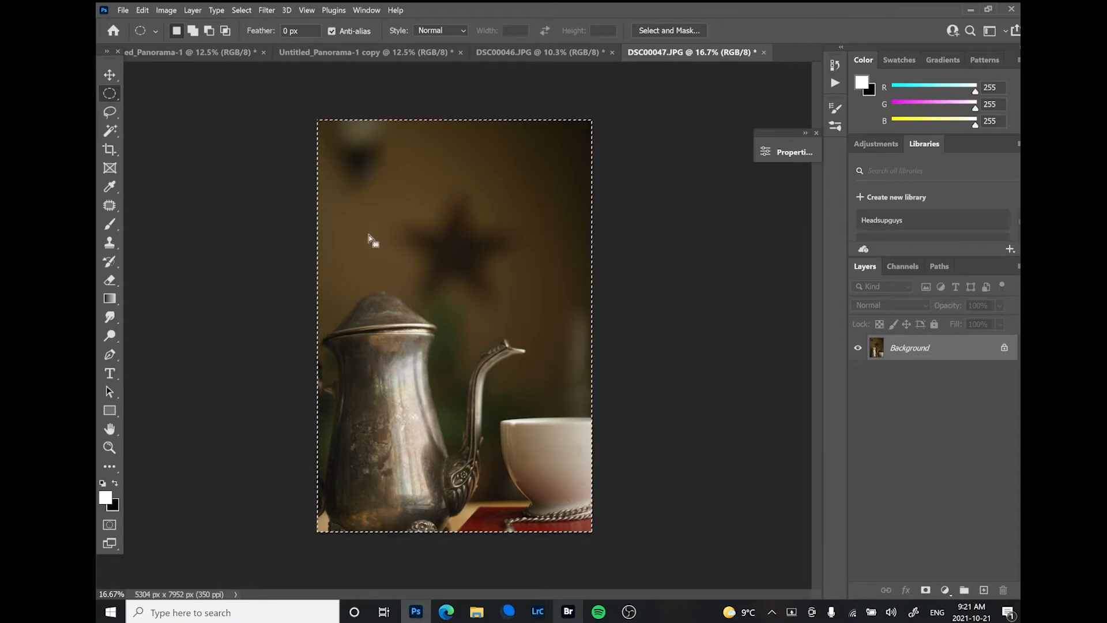
right_click(945, 346)
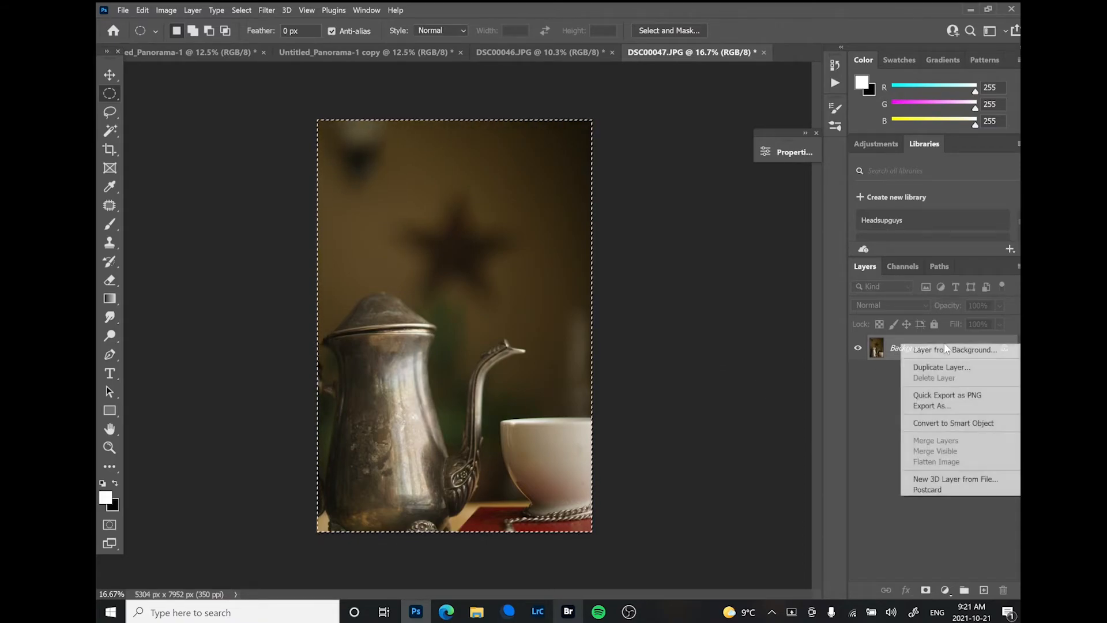
left_click(943, 367)
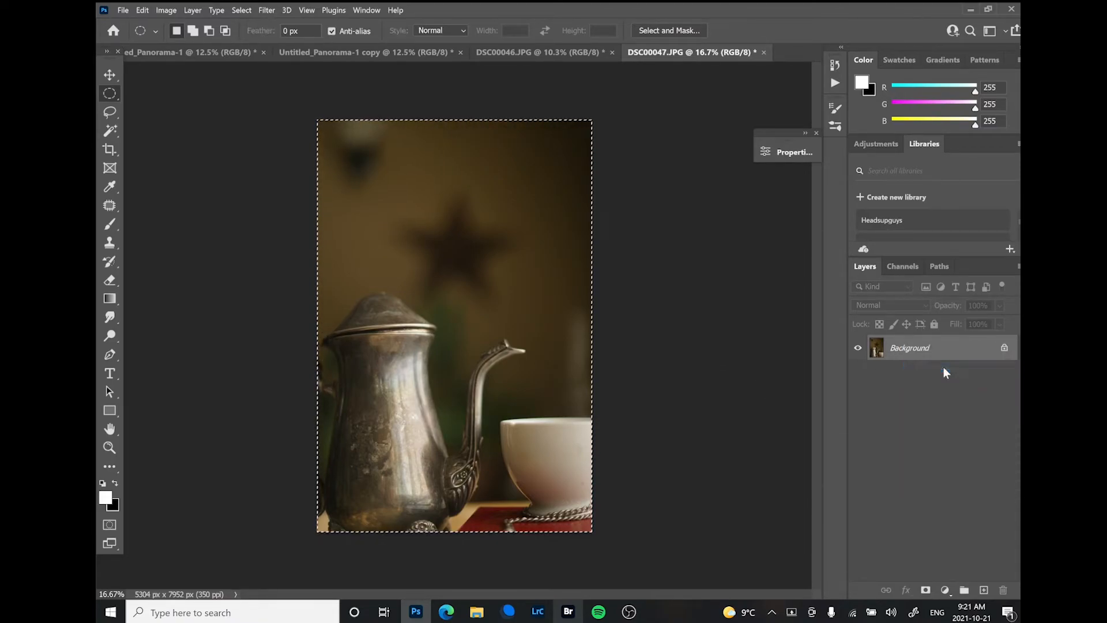
left_click(484, 217)
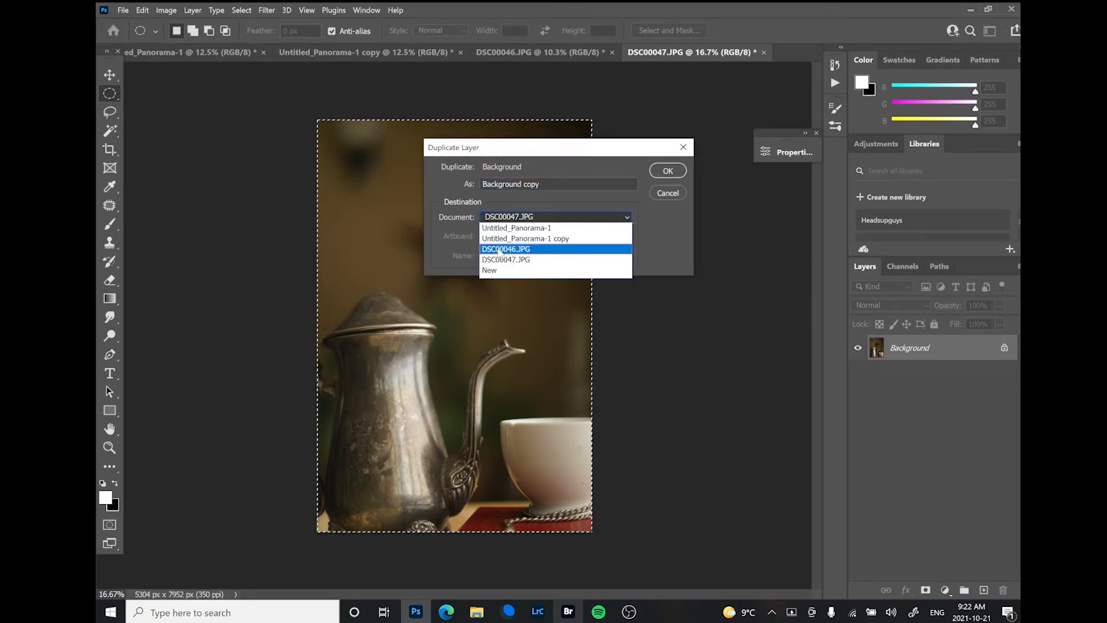
left_click(493, 249)
left_click(669, 171)
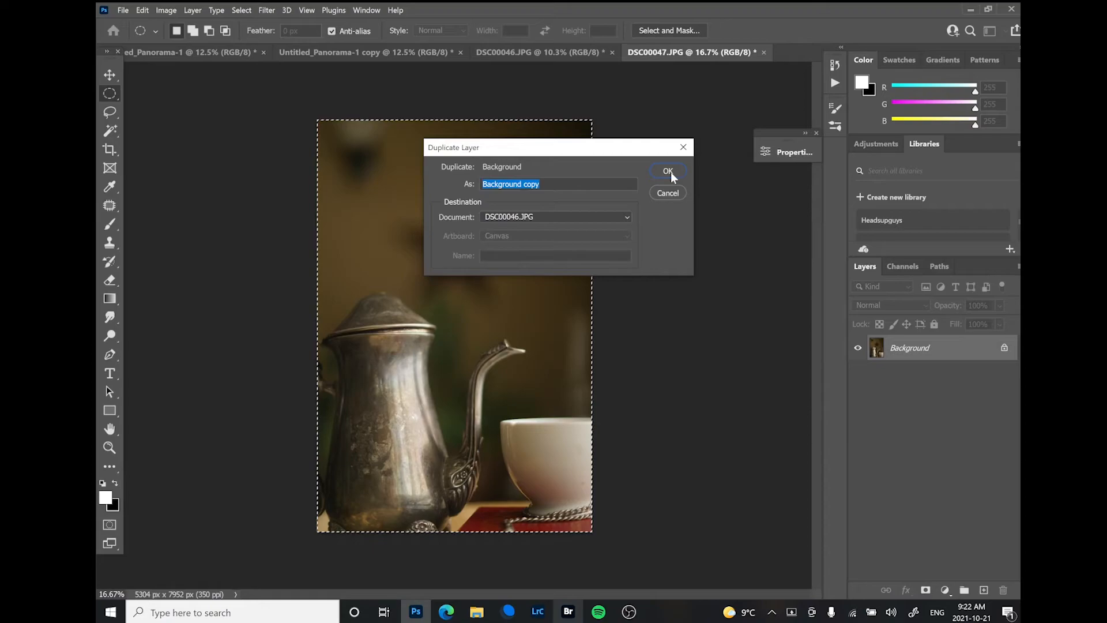
- In DSC00046.JPG, move the Background copy layer roughly over the original teapot and lower its opacity to 75%
left_click(557, 53)
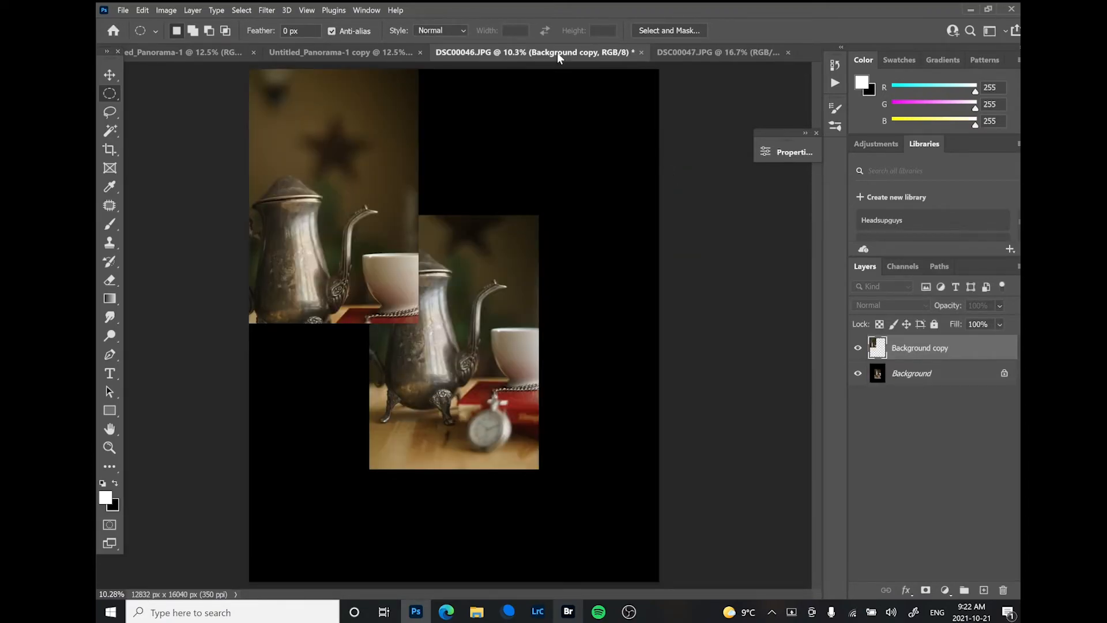
key("v")
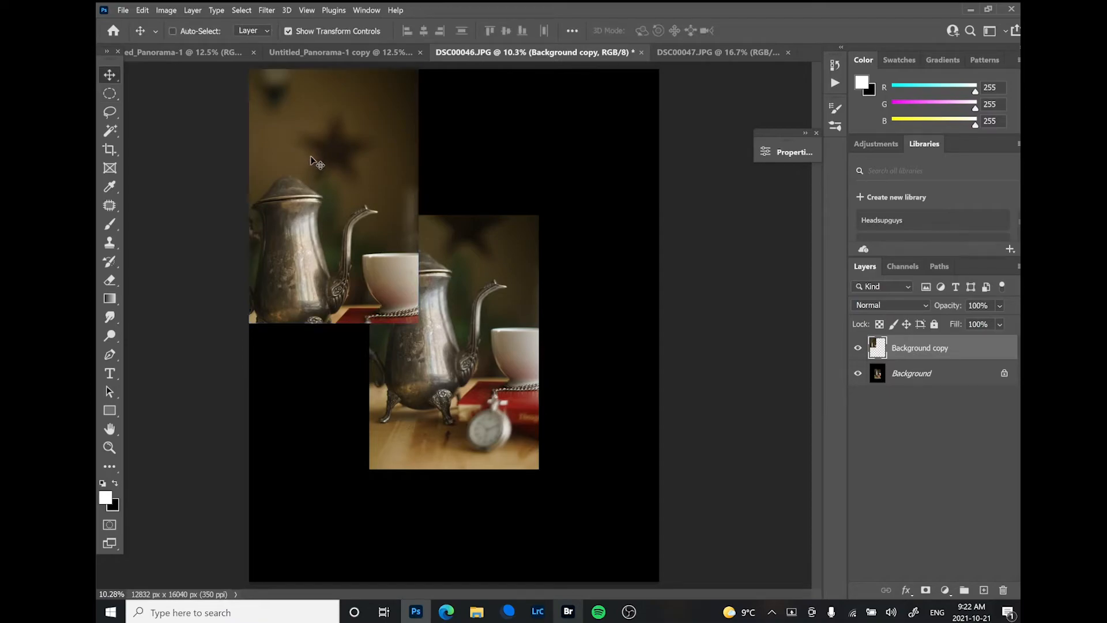
left_click_drag(315, 163, 437, 232)
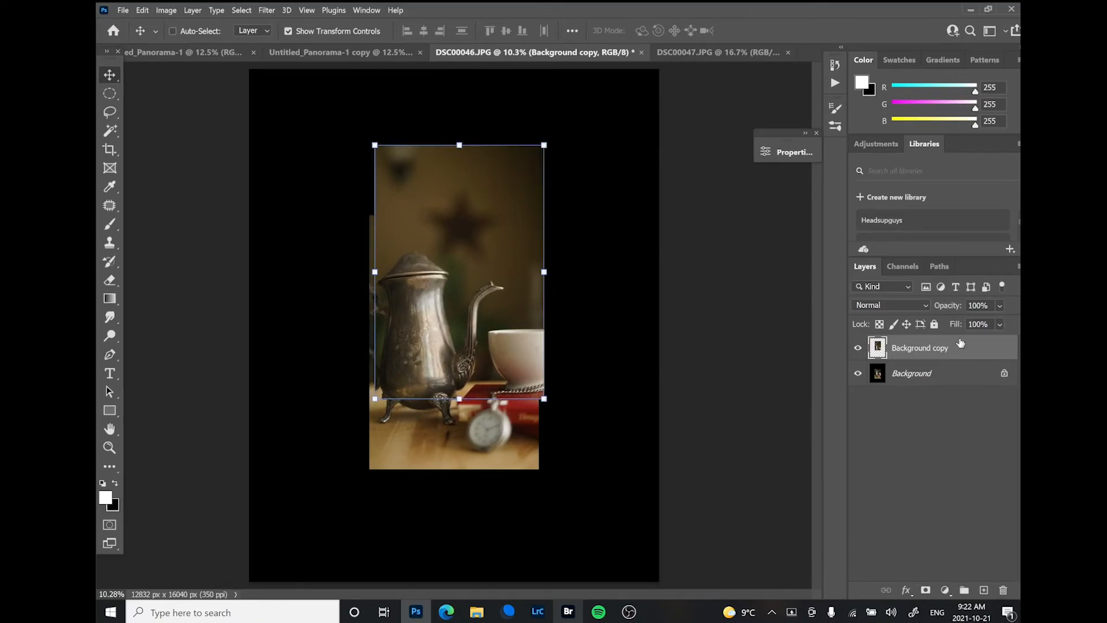
left_click(1000, 305)
left_click_drag(1004, 320, 998, 324)
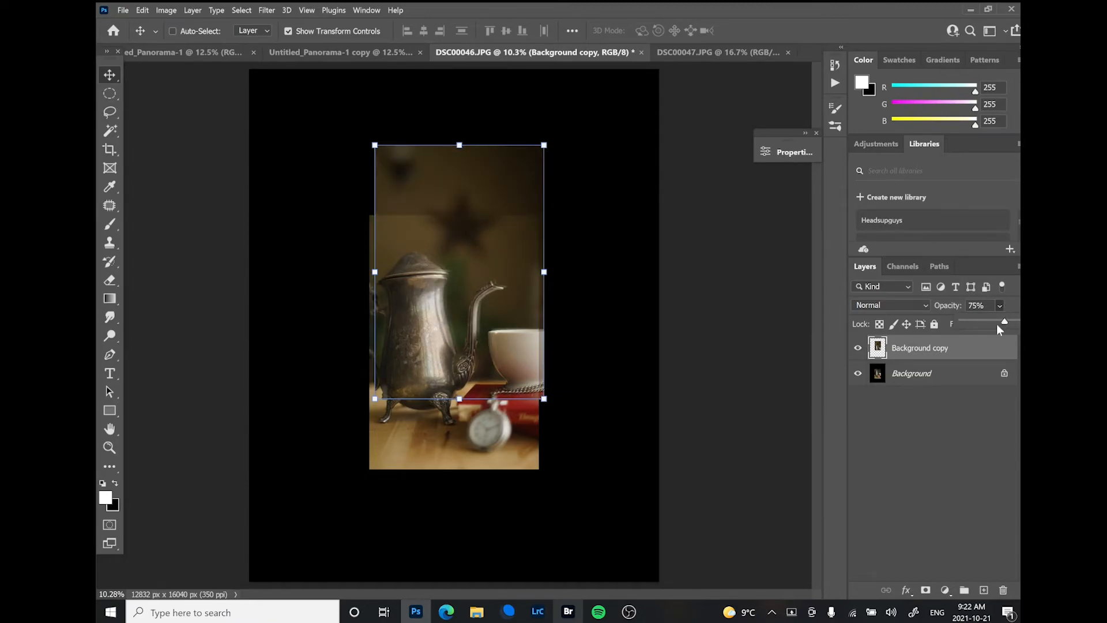
- Nudge the semi-transparent Background copy layer until its teapot and cup align with the photo underneath
key("ctrl+plus")
key("ctrl+plus")
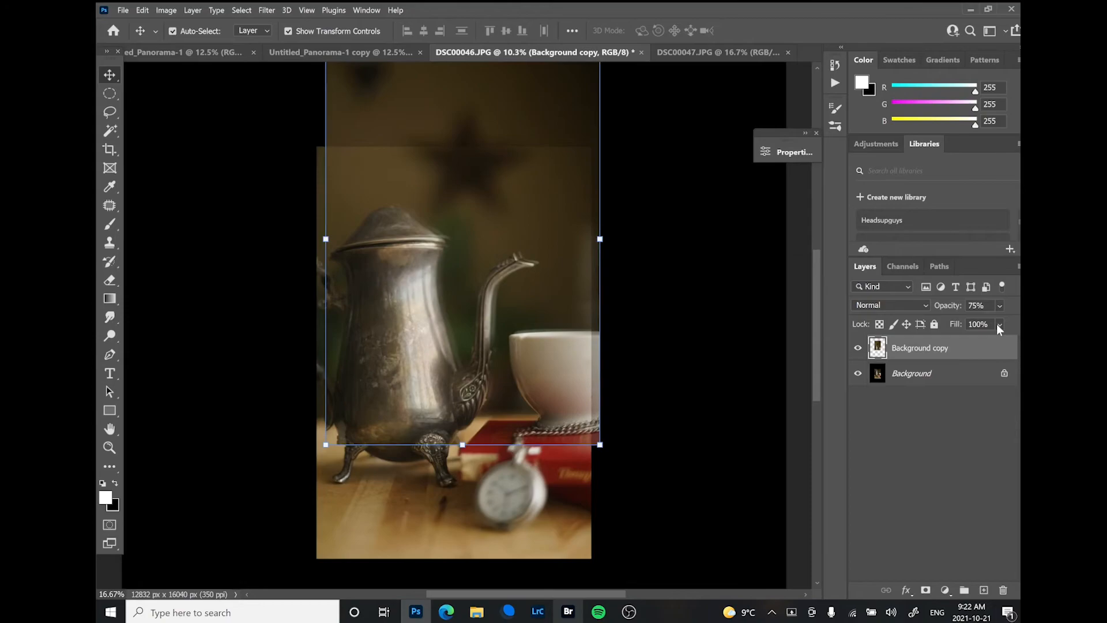
key("ctrl+plus")
key("ctrl+plus")
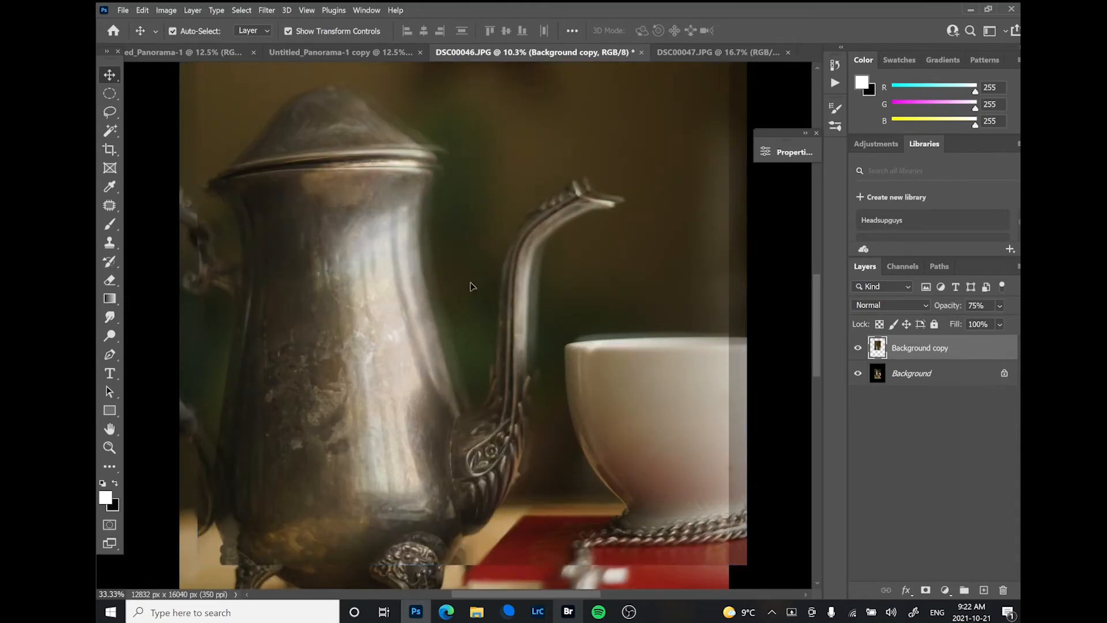
key("shift+Right")
key("shift+Up")
key("Left")
key("Left")
key("Left")
key("Down")
key("Down")
key("Down")
key("Down")
key("Down")
key("Down")
key("ctrl")
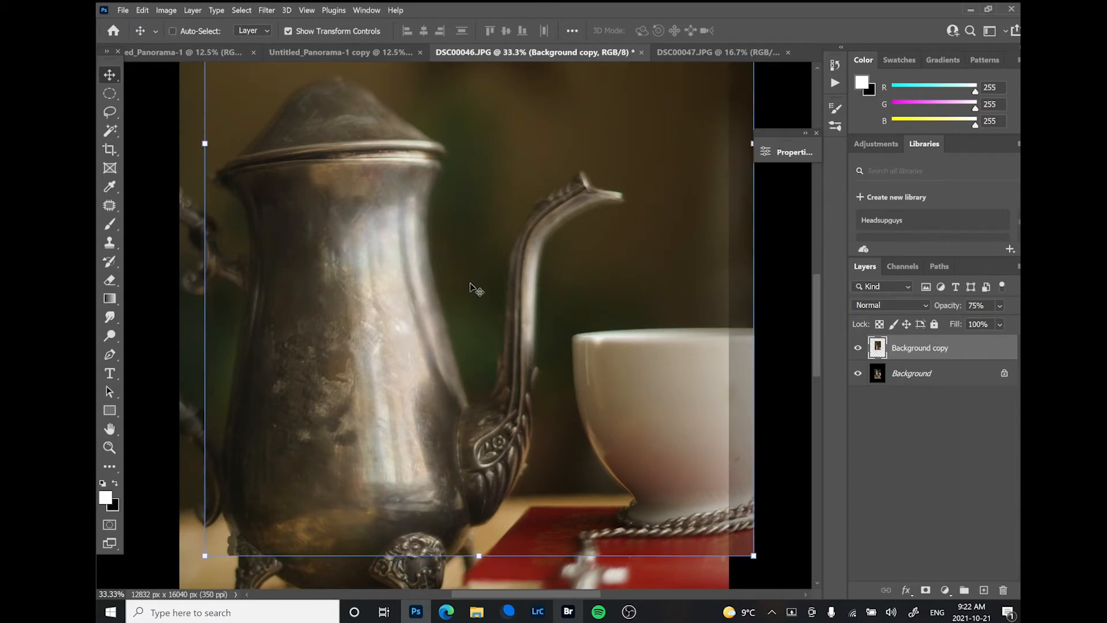
key("Left")
key("m")
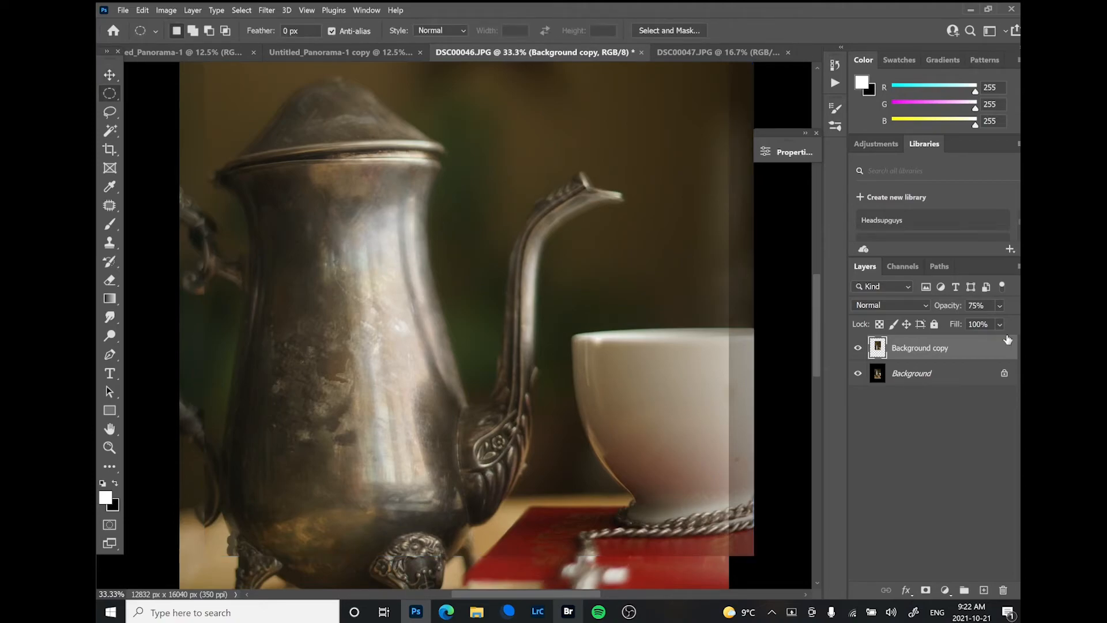
- Add a layer mask to Background copy and paint black with an enlarged soft brush along the photo's left and lower edges
left_click(925, 590)
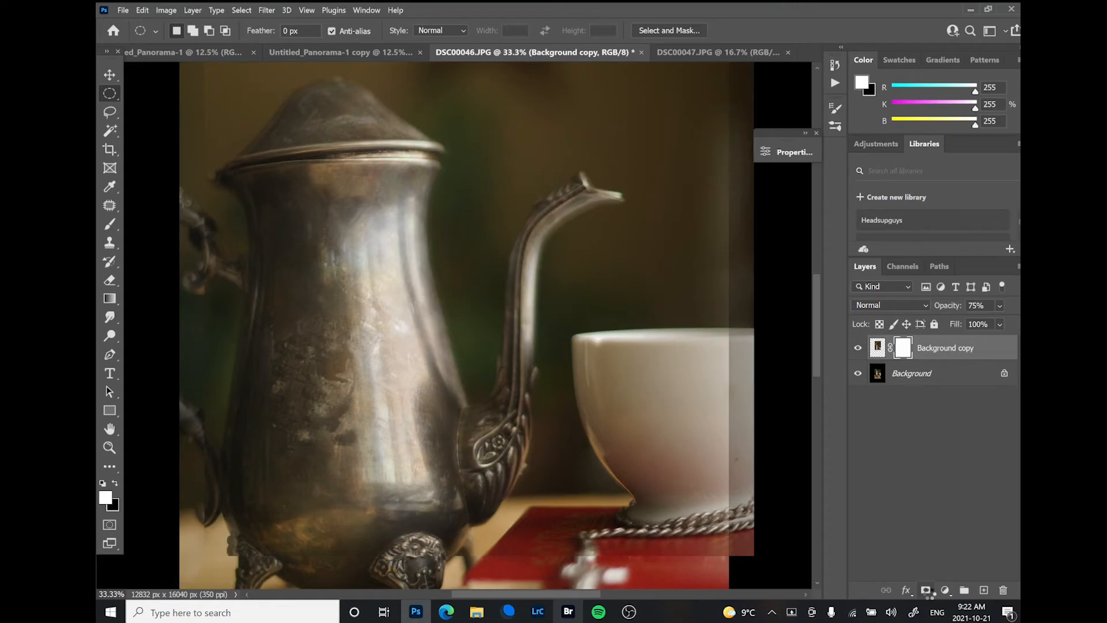
key("x")
key("b")
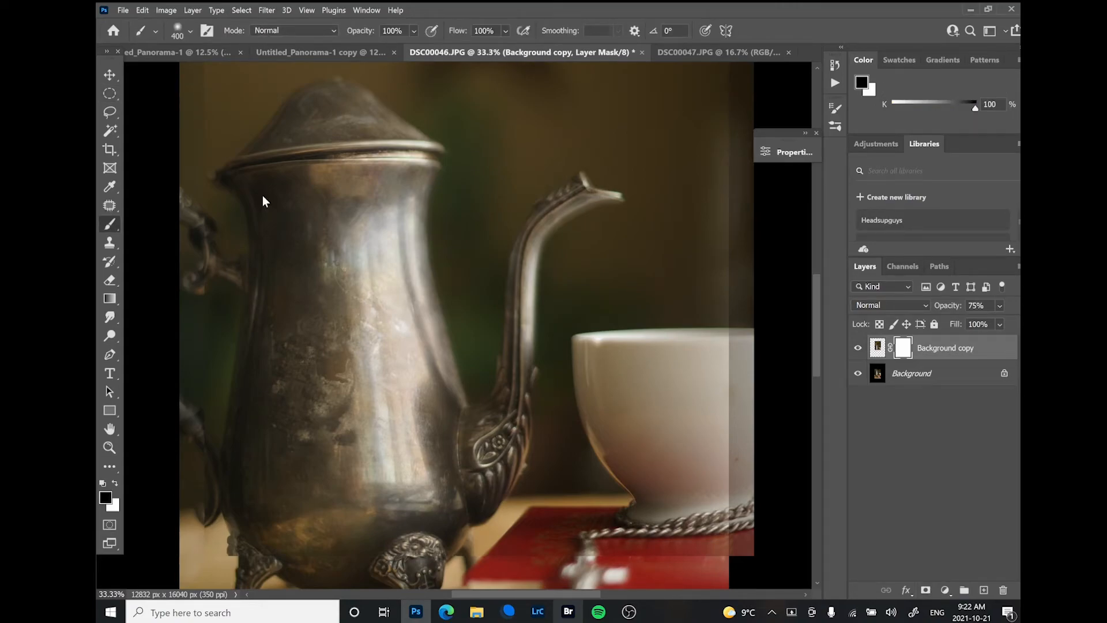
key("bracketright")
key("bracketright")
key("bracketright")
key("bracketright")
key("bracketright")
key("bracketright")
key("ctrl+minus")
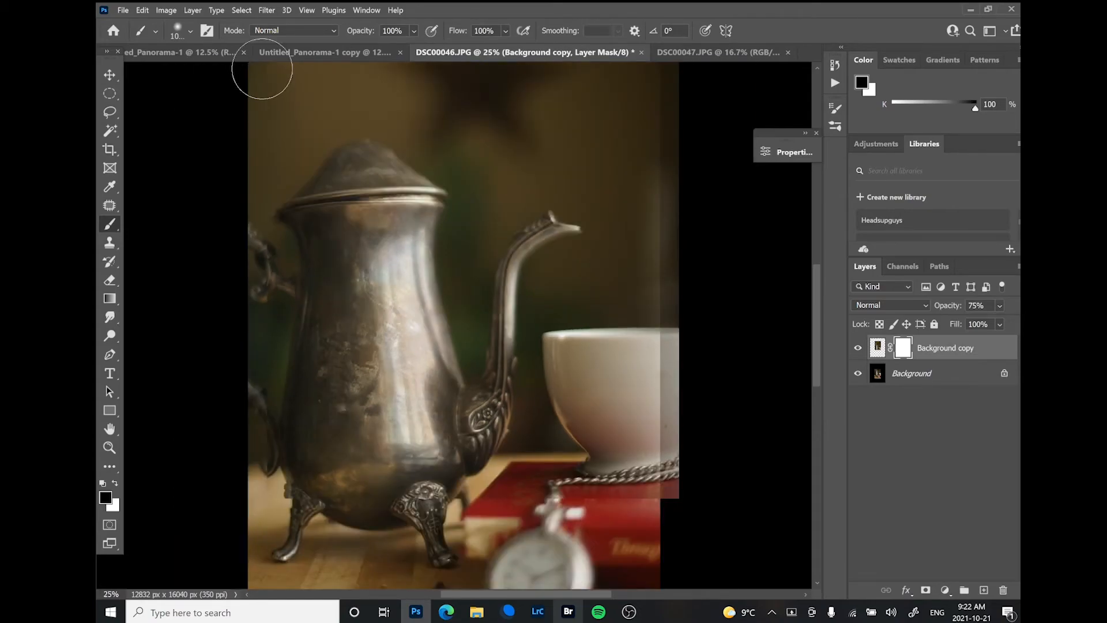
left_click_drag(259, 452, 267, 543)
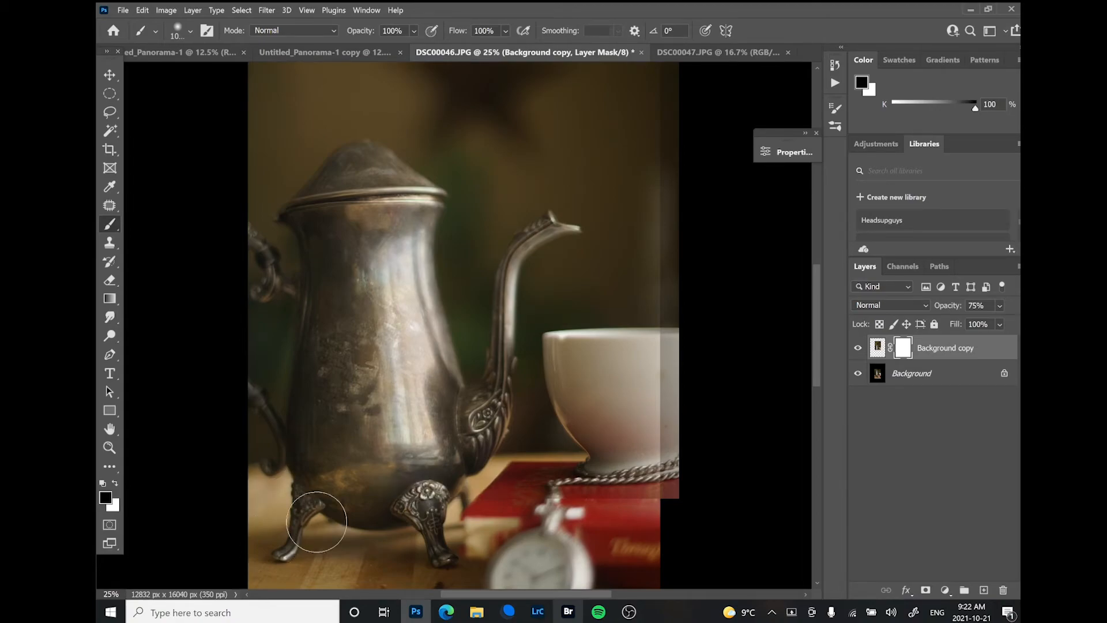
left_click_drag(316, 522, 471, 503)
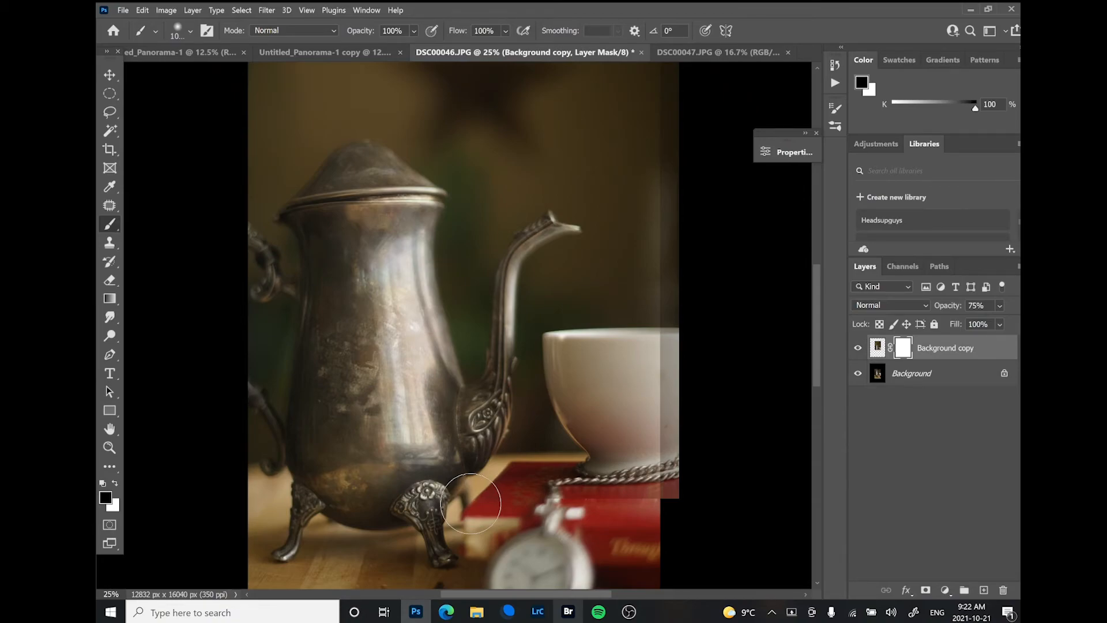
- Set the Background copy layer's opacity to 100% and display its mask as a red overlay
left_click(1000, 305)
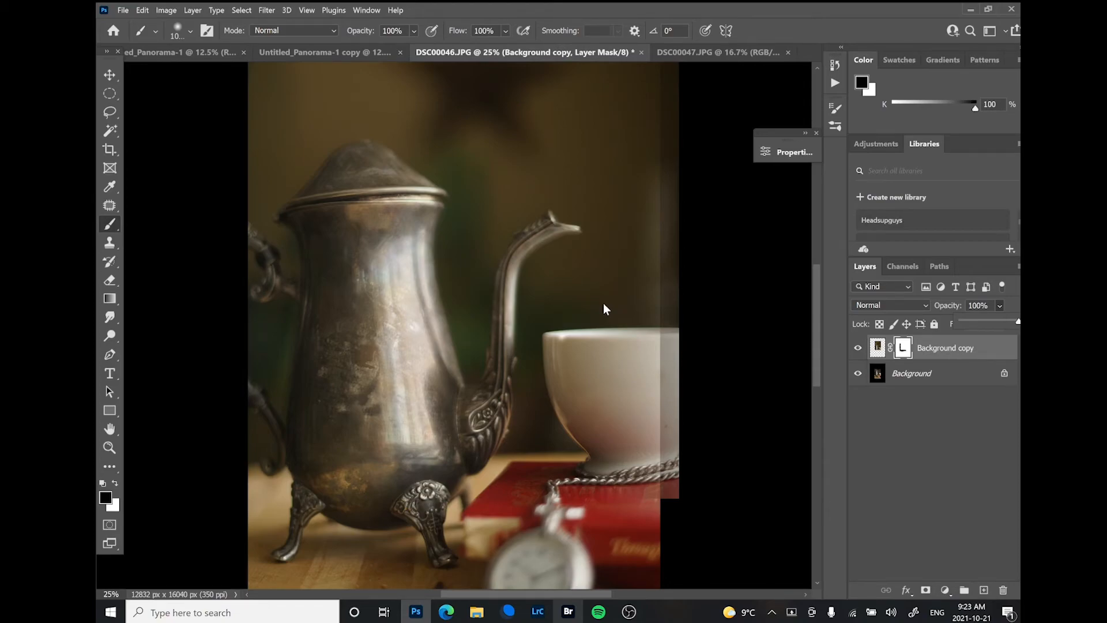
key("ctrl+minus")
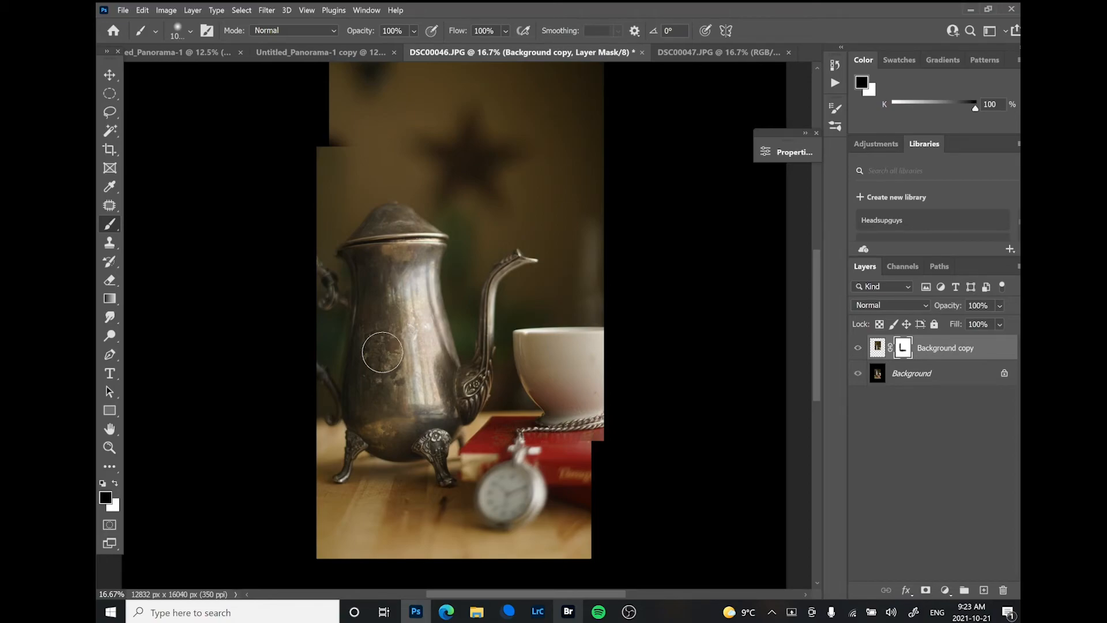
key("backslash")
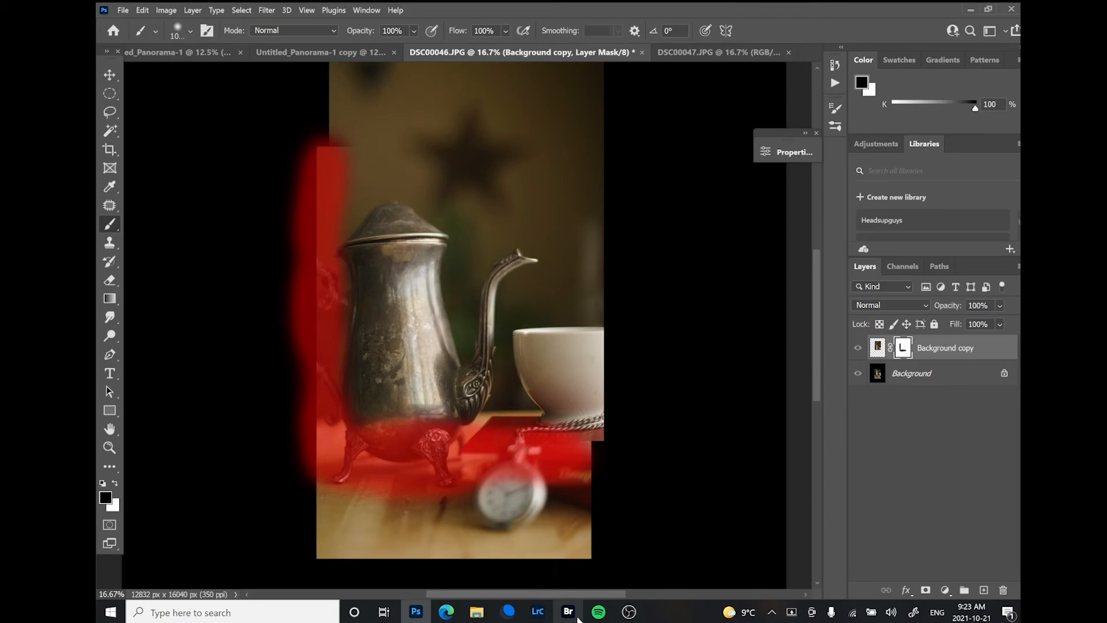
- Switch to Bridge and open DSC00048.JPG in Photoshop
left_click(576, 615)
left_click(262, 129)
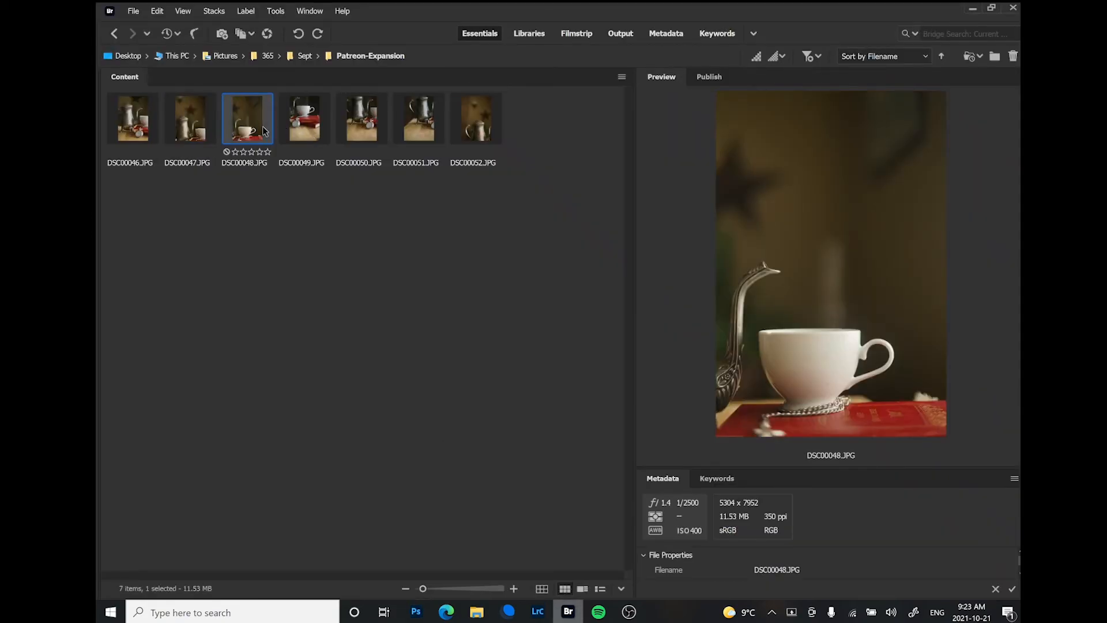
double_click(262, 129)
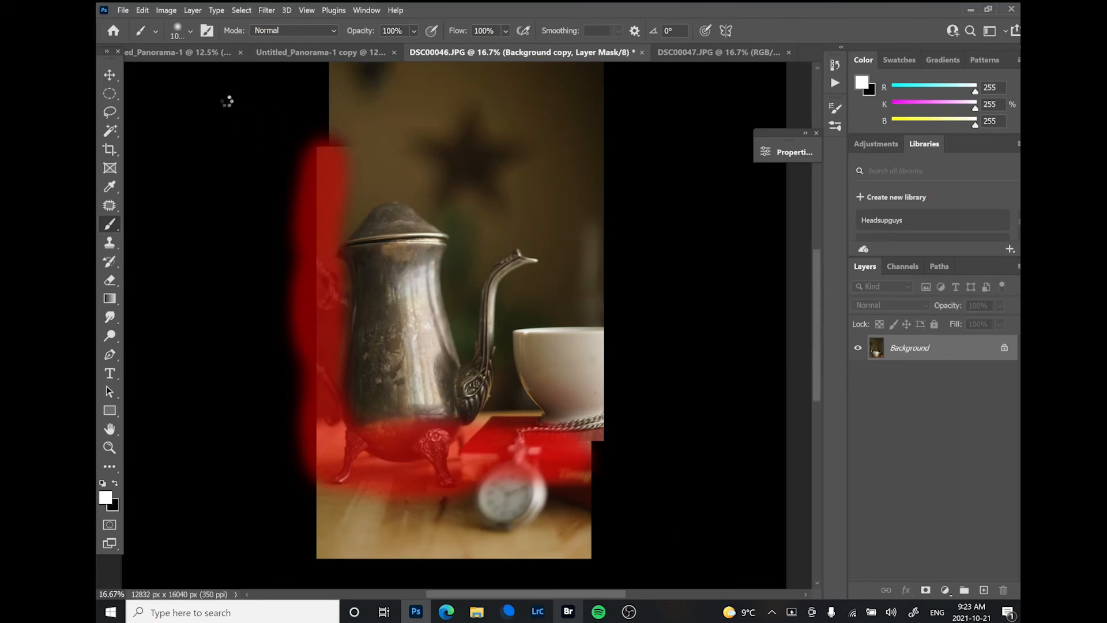
key("v")
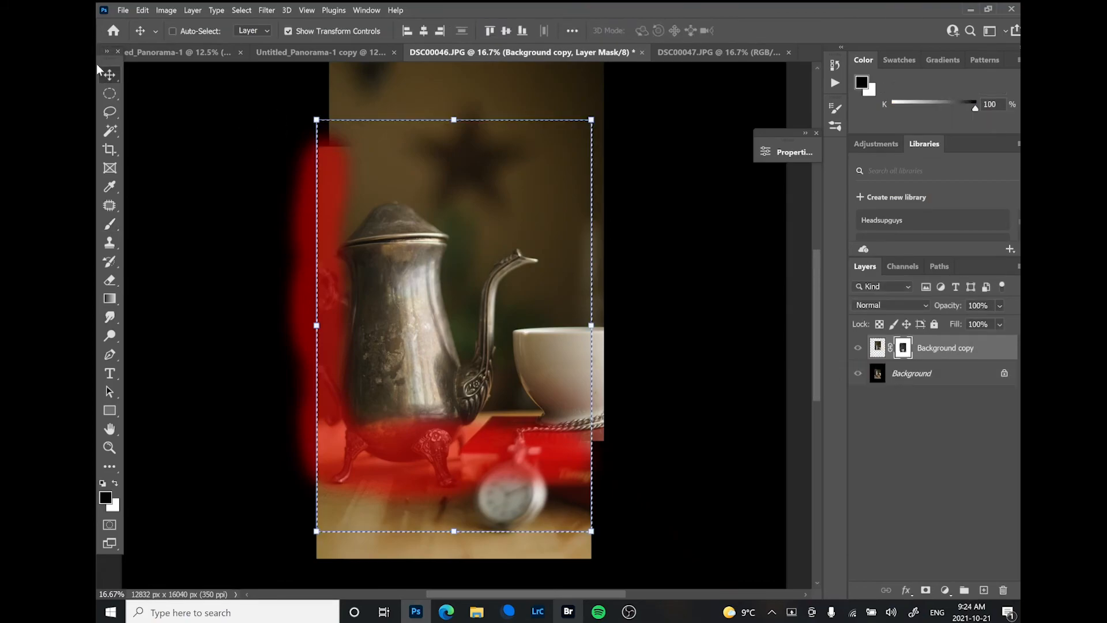
key("ctrl+i")
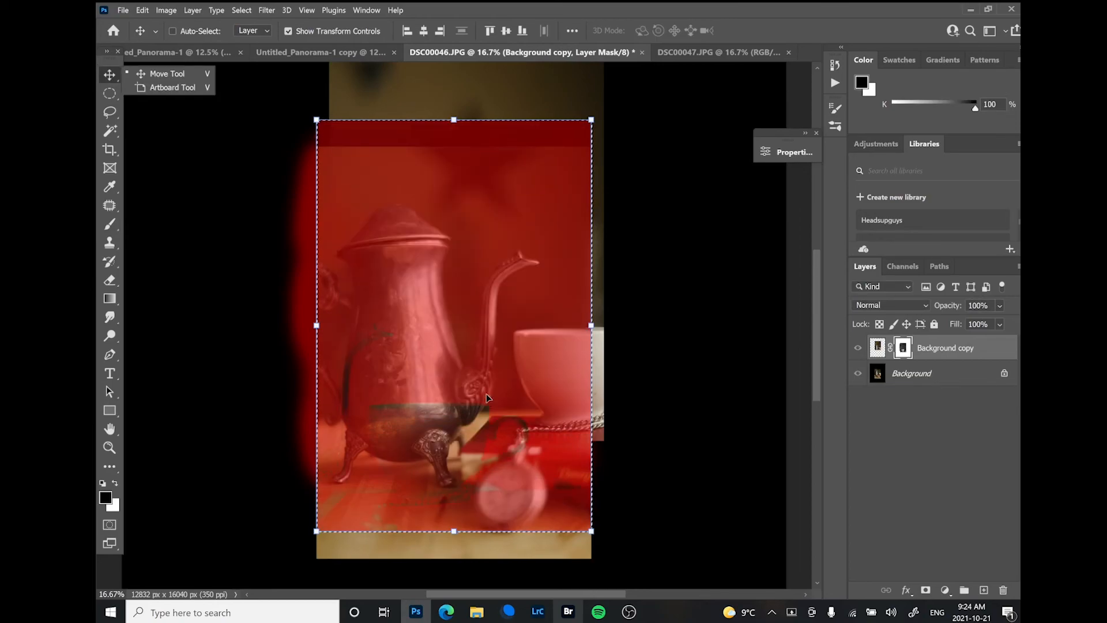
left_click(110, 94)
left_click(200, 158)
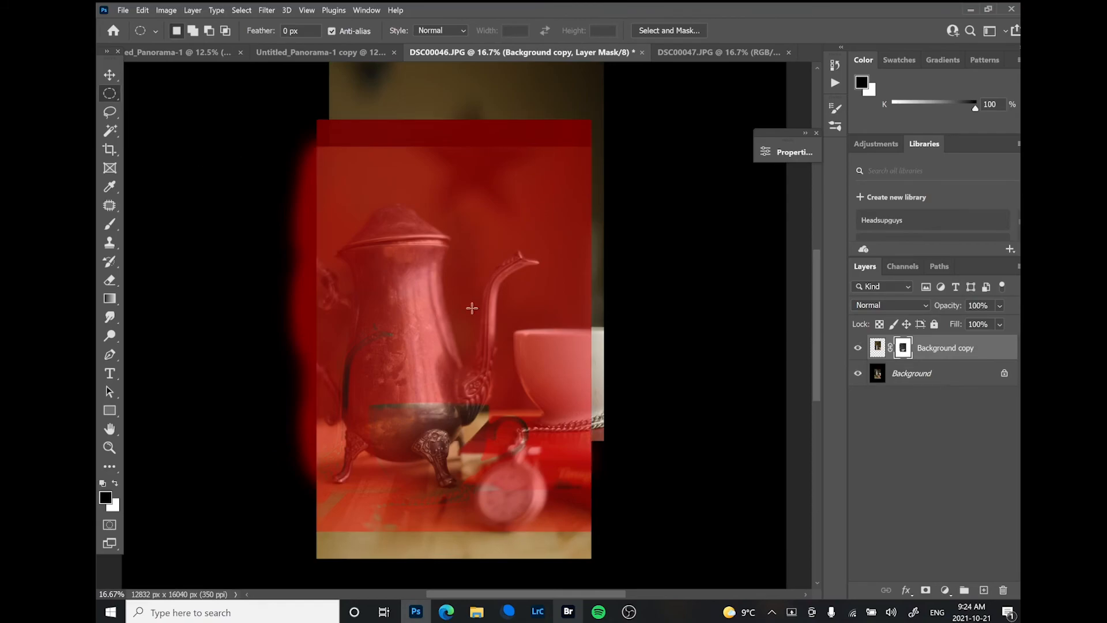
- Hide the red mask overlay and add a new empty layer above Background copy
key("backslash")
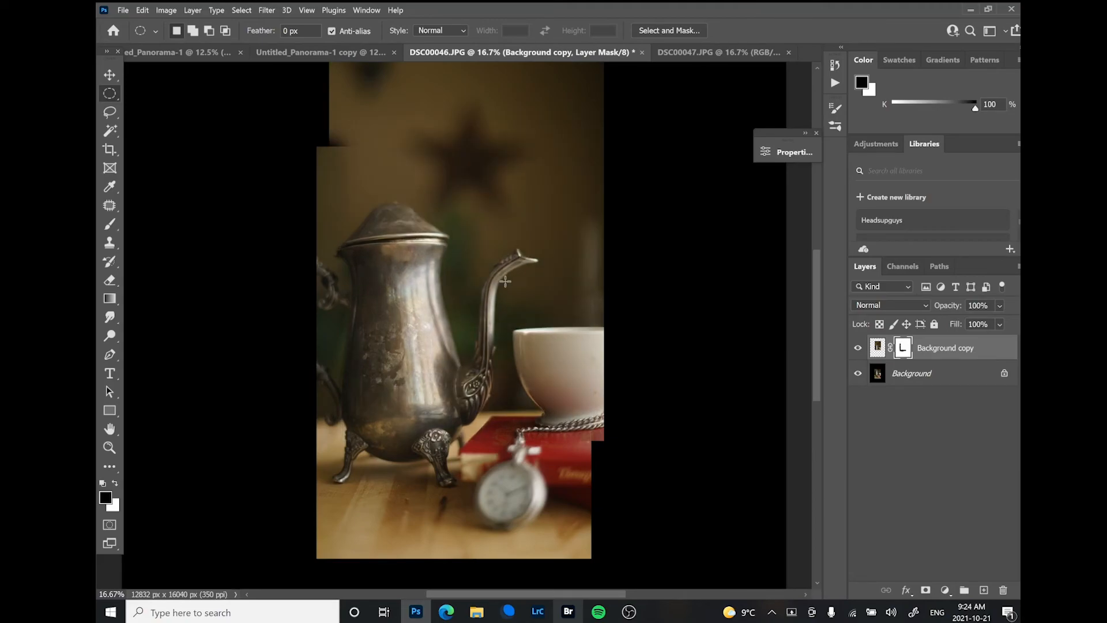
key("ctrl+shift+alt+n")
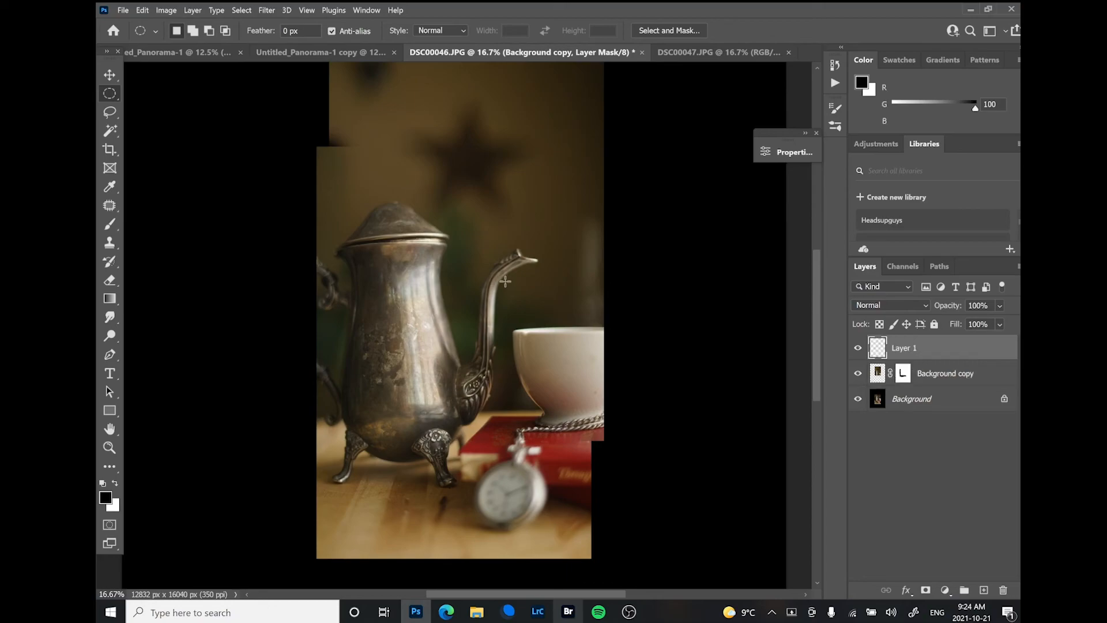
- Paste the copied teacup photo into Layer 1 and position it over the matching teapot spout, cup and book
key("x")
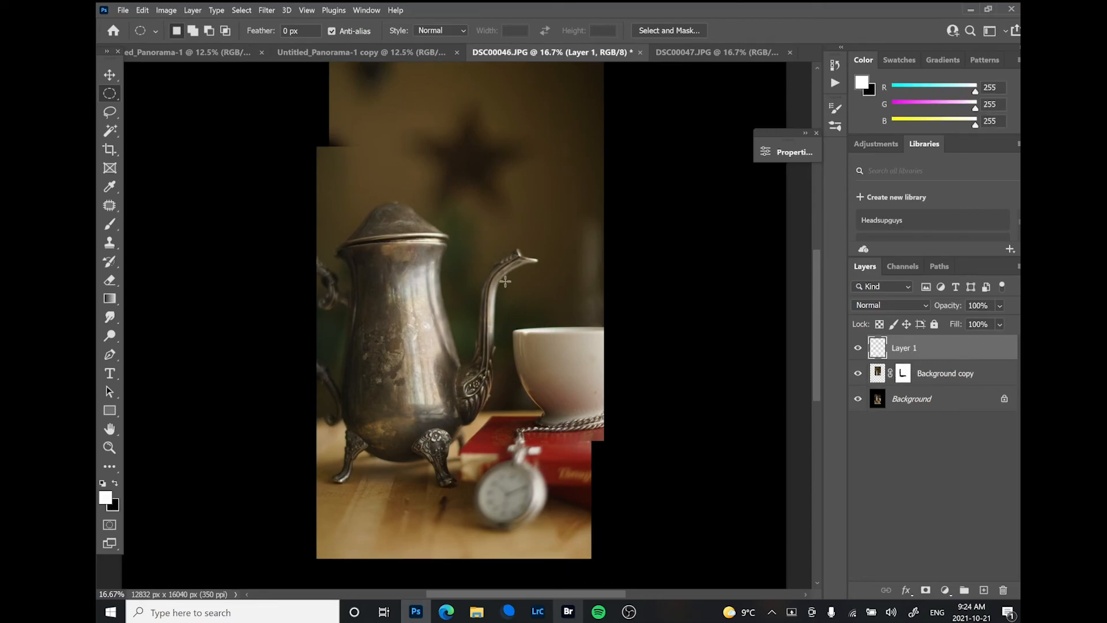
key("v")
key("ctrl+v")
mouse_move(534, 232)
left_mouse_down()
mouse_move(548, 228)
mouse_move(535, 226)
left_mouse_up()
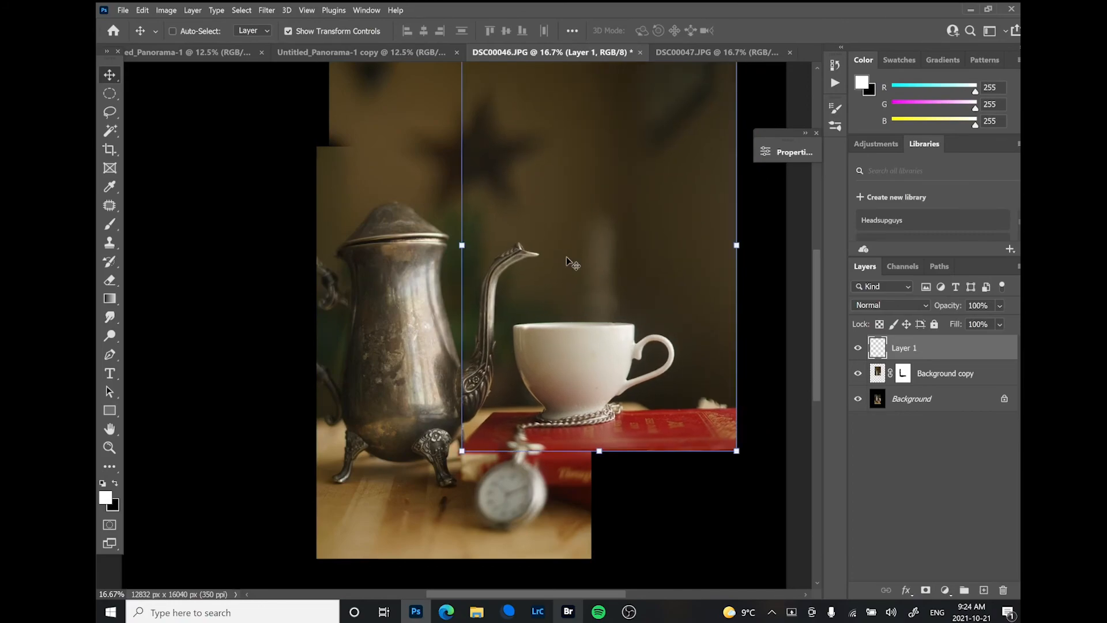
- Add a layer mask to Layer 1 and paint black with the soft brush along the photo's left and lower edges
left_click(925, 590)
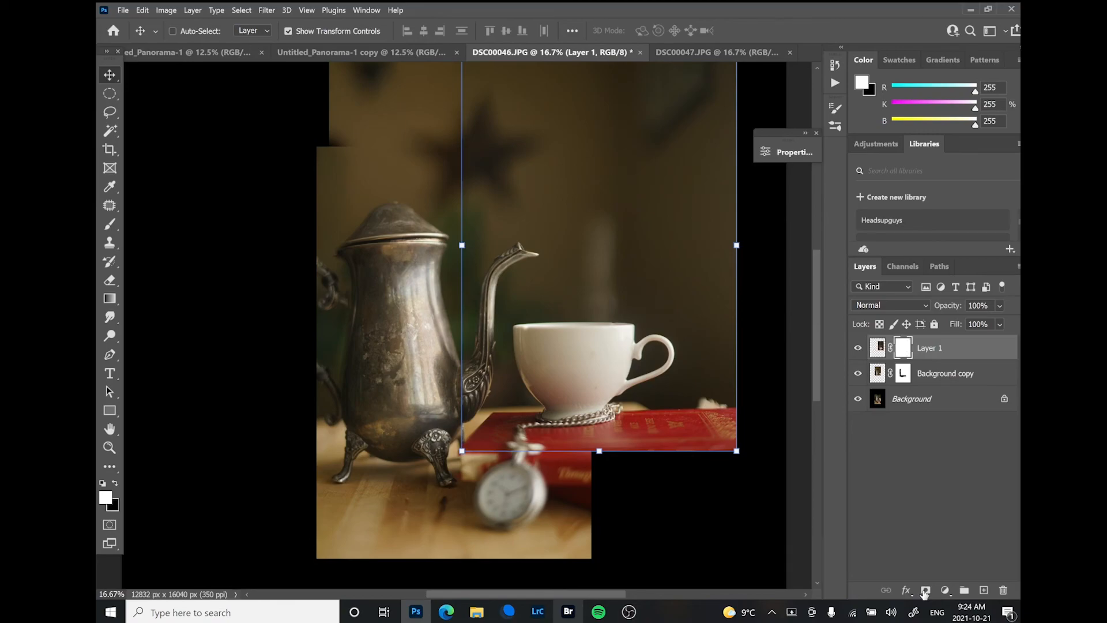
key("b")
key("x")
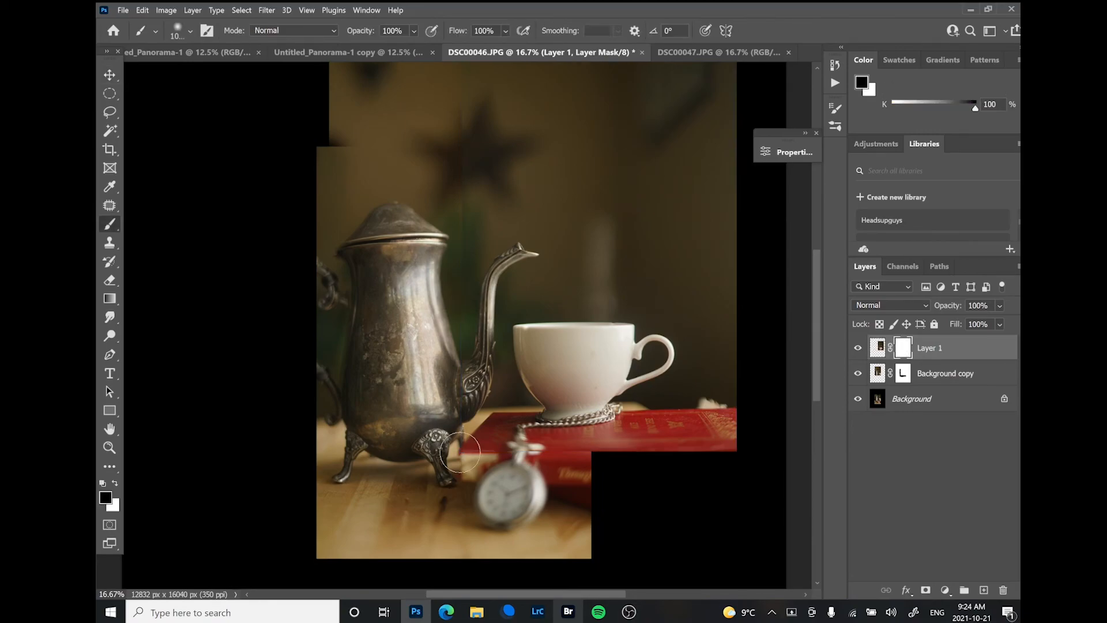
left_click_drag(460, 452, 564, 459)
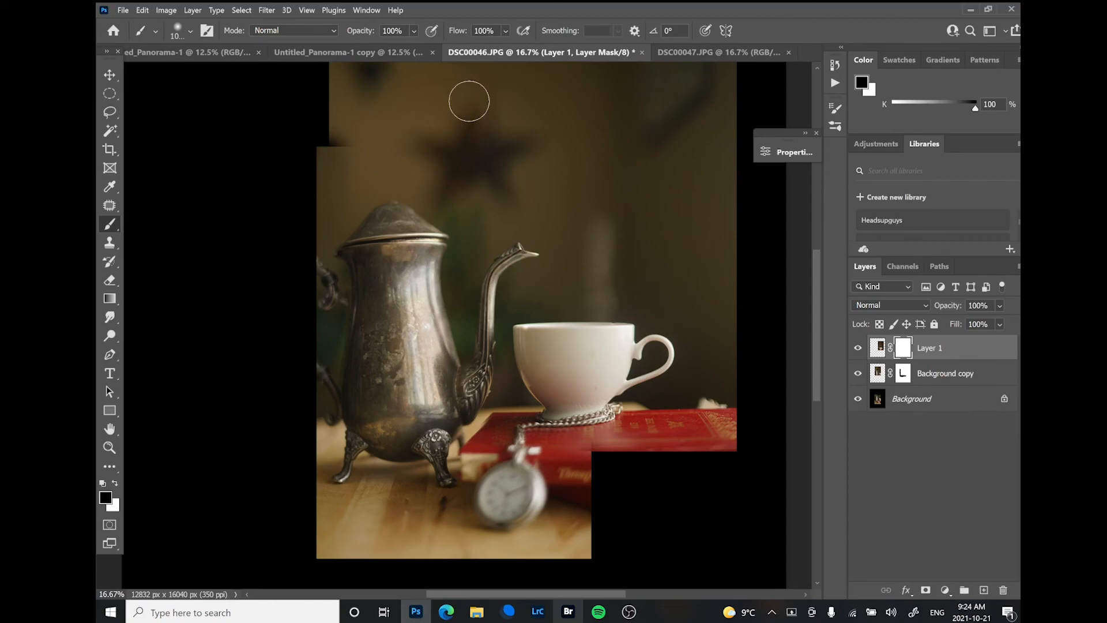
- Reposition Layer 1 so its teapot spout, teacup and watch chain line up with the photo beneath
key("v")
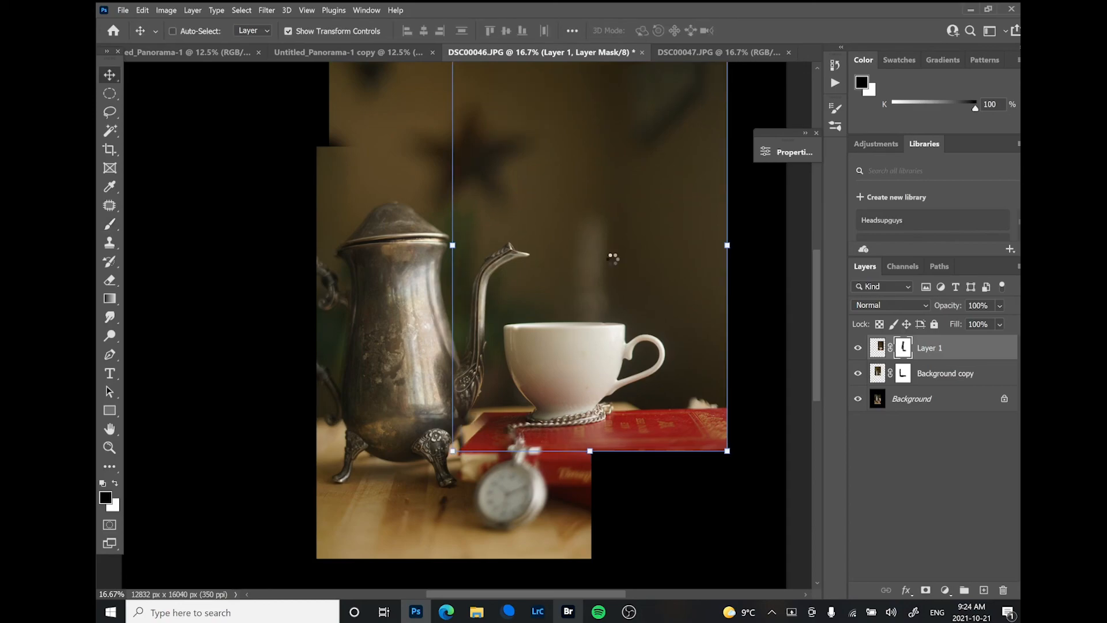
key("b")
left_click_drag(544, 426, 552, 428)
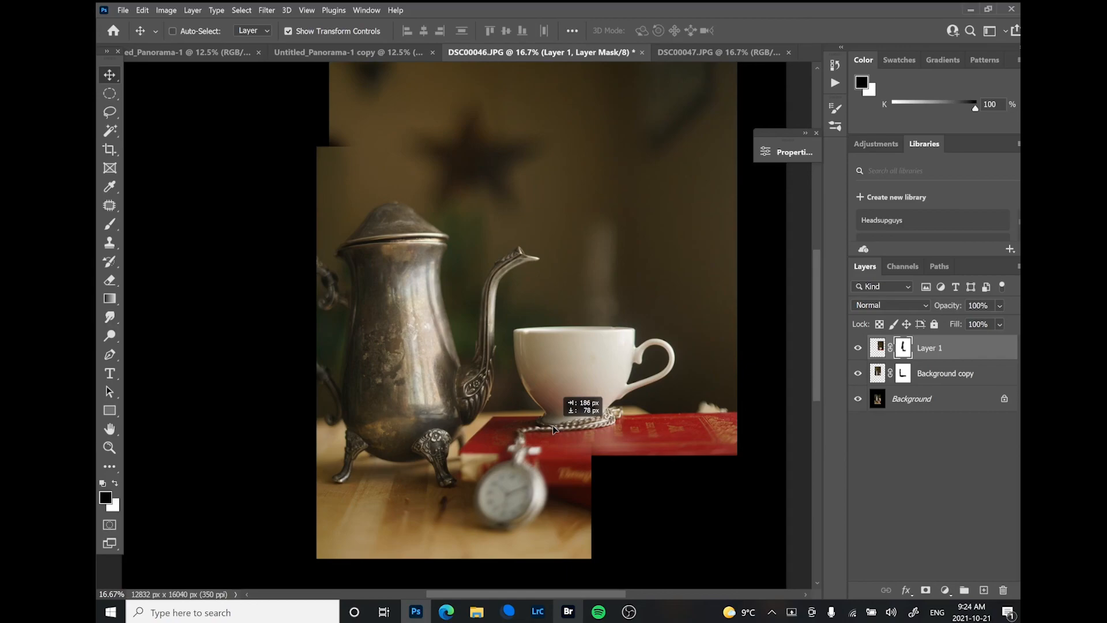
right_click(553, 429)
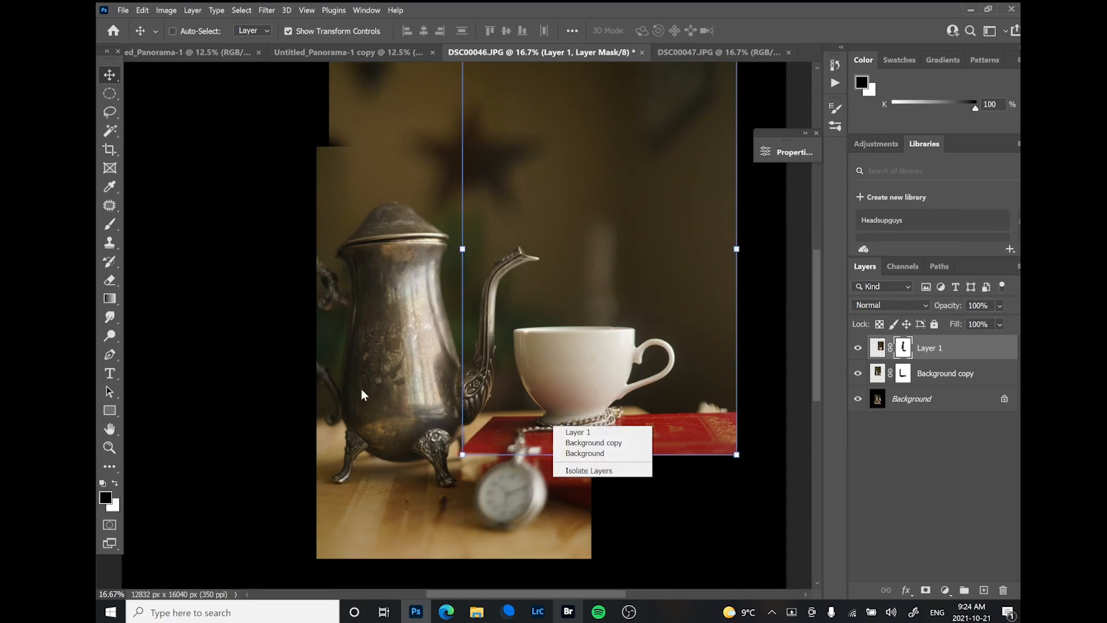
- Switch to the Untitled_Panorama-1 copy document to view the complete teapot composite
key("m")
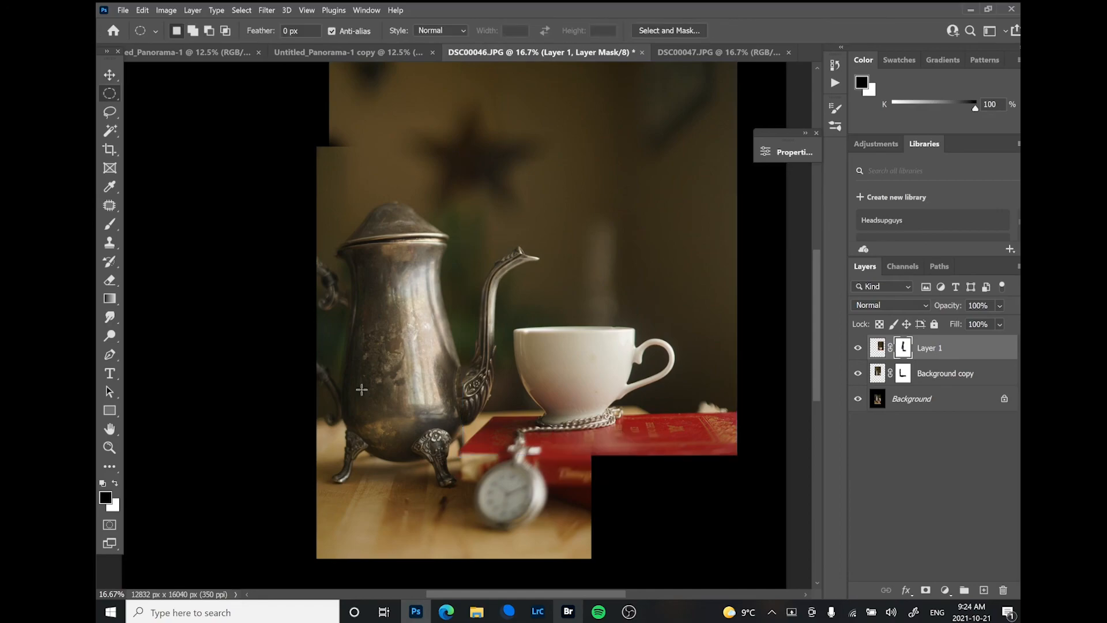
left_click(354, 50)
key("x")
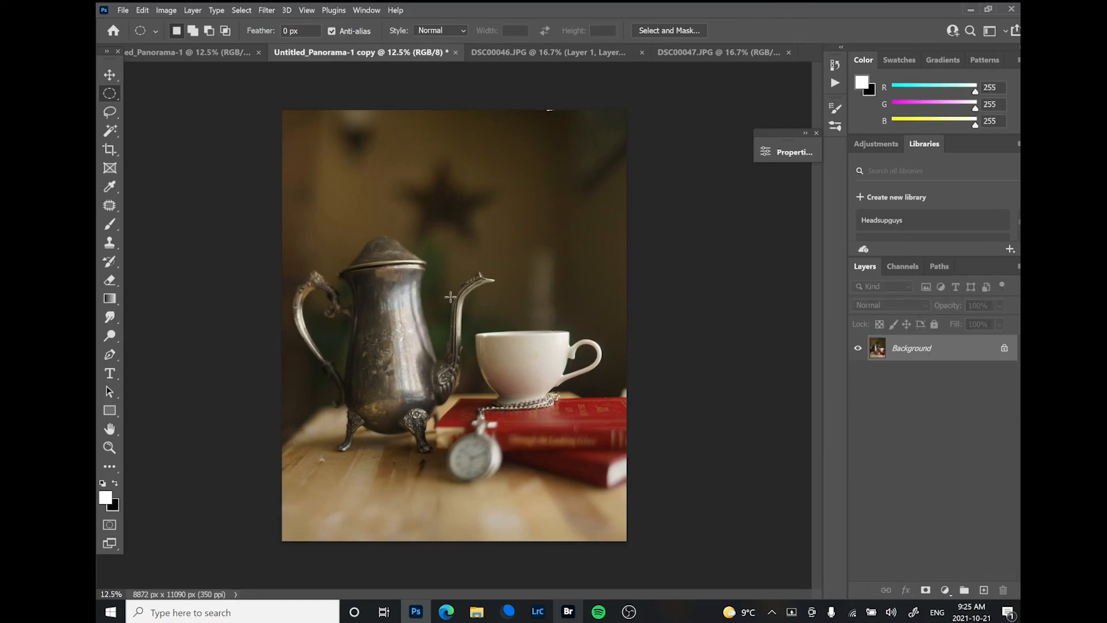